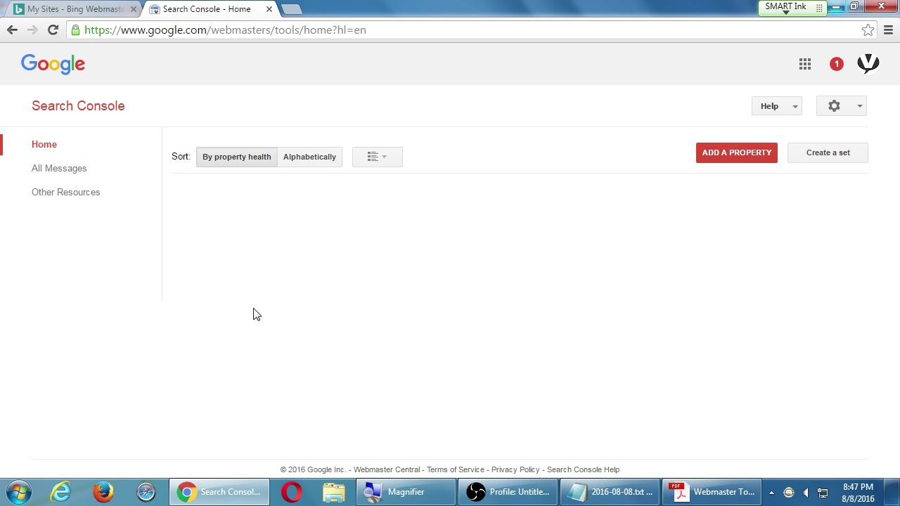
Step: Open the form for adding a property in Search Console, and switch to the Notepad notes file 2016-08-08.txt
left_click(723, 158)
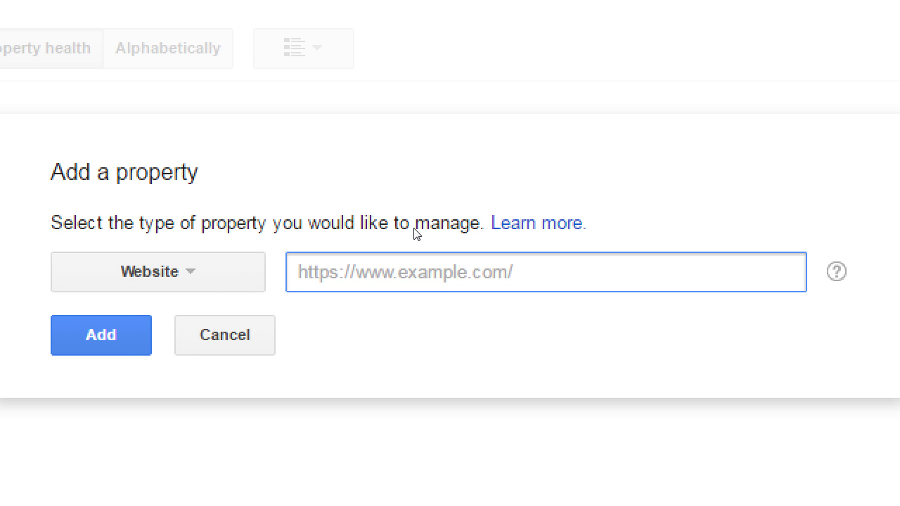
key("alt+Tab")
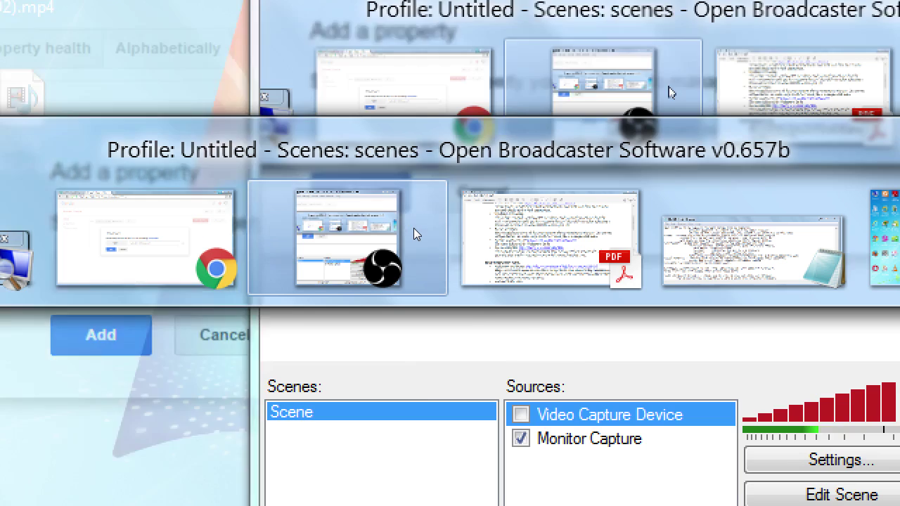
key("alt+Tab")
key("alt+Tab")
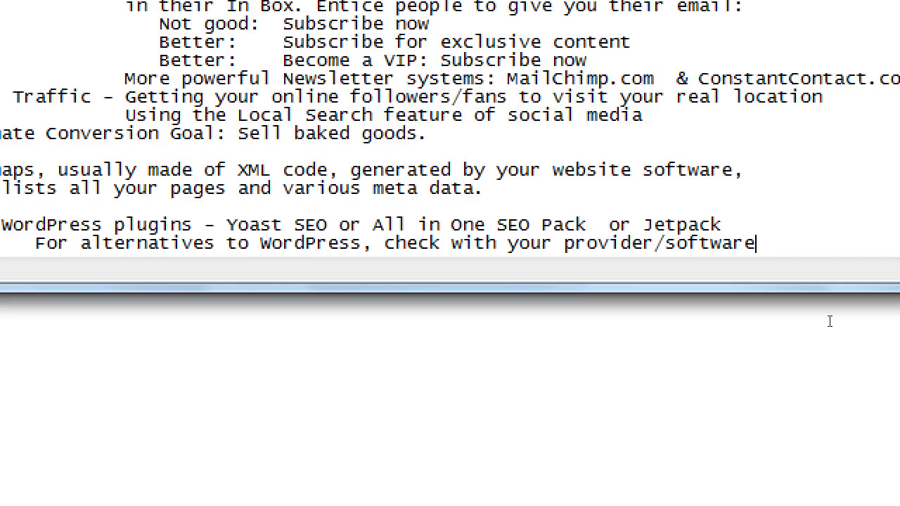
Step: Add the heading "Re: Webmaster Tools" at the end of the notes, separated by a blank line
key("Return")
key("Return")
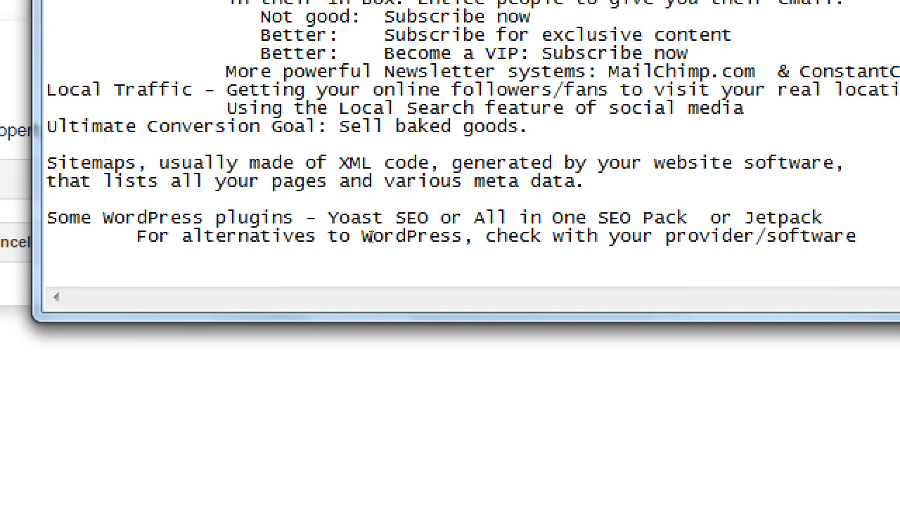
type("Re: Webmaster Tools")
key("Return")
Step: Write two indented lines under the heading: "Google Search console cares about the sub-domain and protocol" and "Bing does not"
key("Tab")
type("Google Search console cares about th")
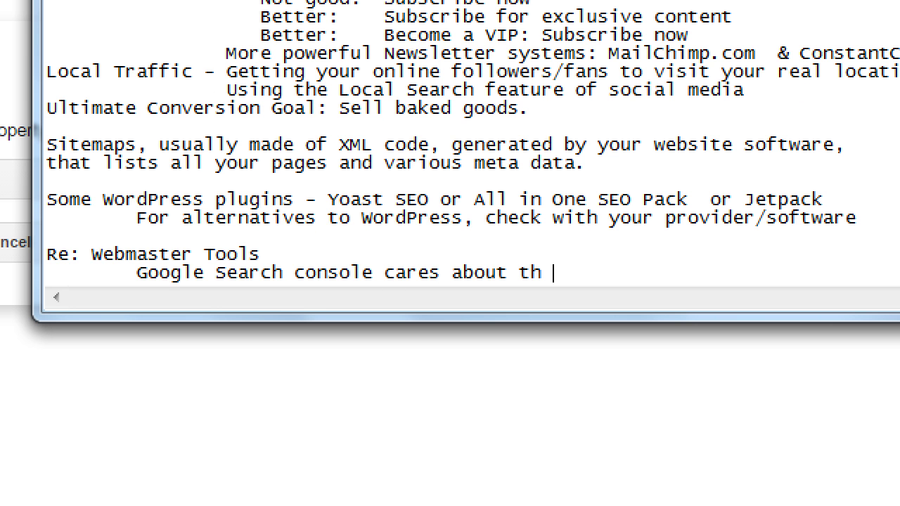
type("d")
key("BackSpace")
key("BackSpace")
key("BackSpace")
type("e sub dowma")
key("BackSpace")
key("BackSpace")
key("BackSpace")
key("BackSpace")
key("BackSpace")
key("BackSpace")
type("-domain and protocol")
key("Return")
key("Tab")
type("Bing does not")
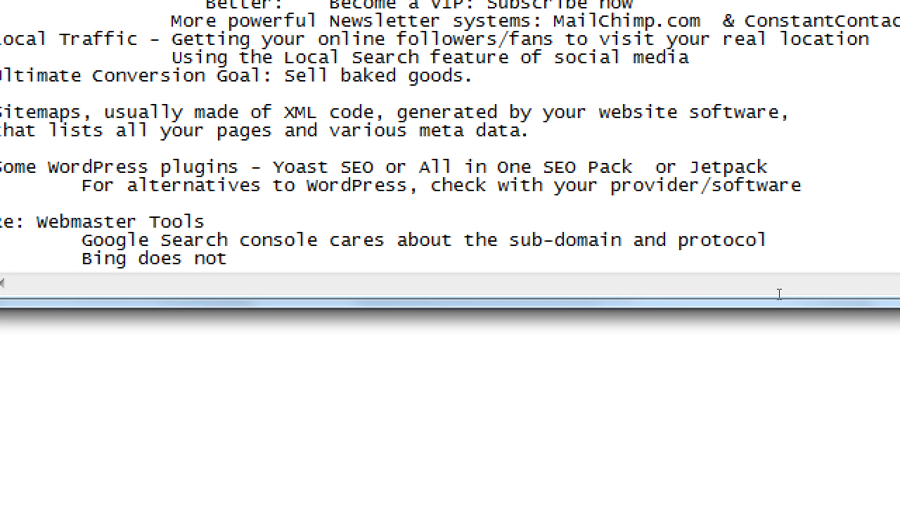
key("Up")
key("End")
key("shift+Down")
key("Delete")
key("Return")
key("Tab")
key("ctrl+z")
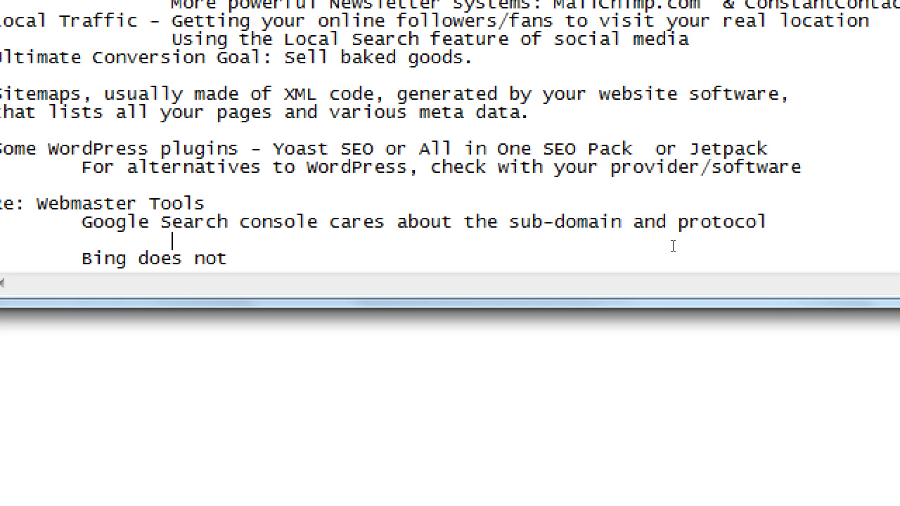
type("http://victors.com")
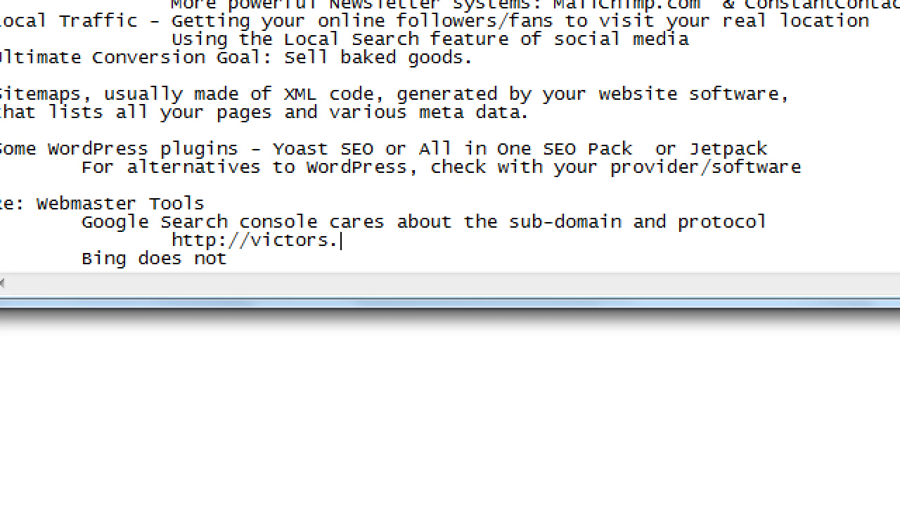
key("ctrl+shift+Left")
key("ctrl+shift+Left")
key("ctrl+shift+Left")
key("Delete")
key("Tab")
type("http://wwww")
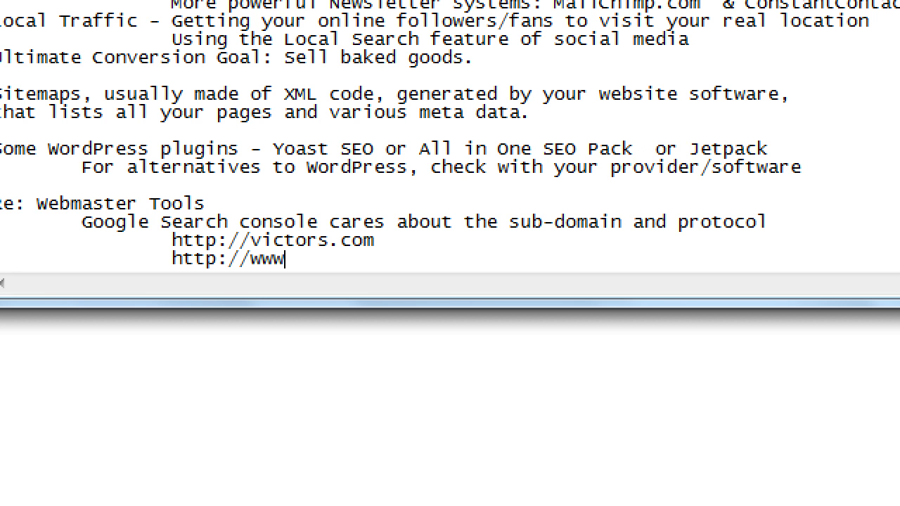
key("BackSpace")
type(".victors.com")
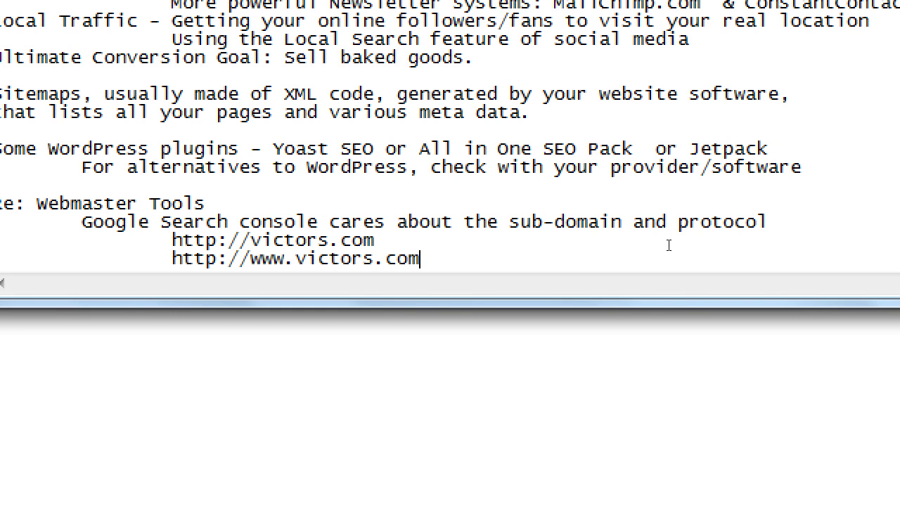
Step: Highlight the www sub-domain in the second example URL, and return the cursor to the end of that line
scroll(669, 245, "down", 1)
key("Home")
key("Left")
key("Right")
key("Right")
key("Right")
key("Right")
key("Right")
key("Right")
key("Right")
key("Right")
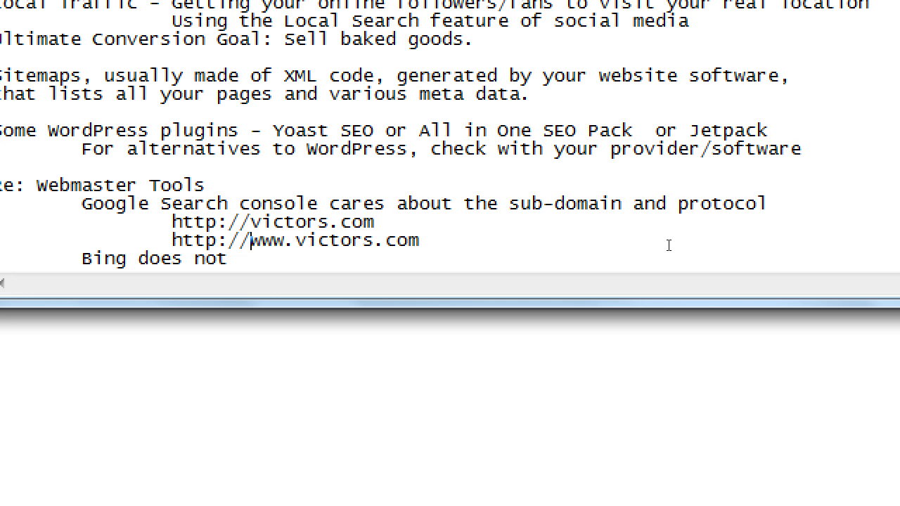
key("shift+Right")
key("shift+Right")
key("shift+Right")
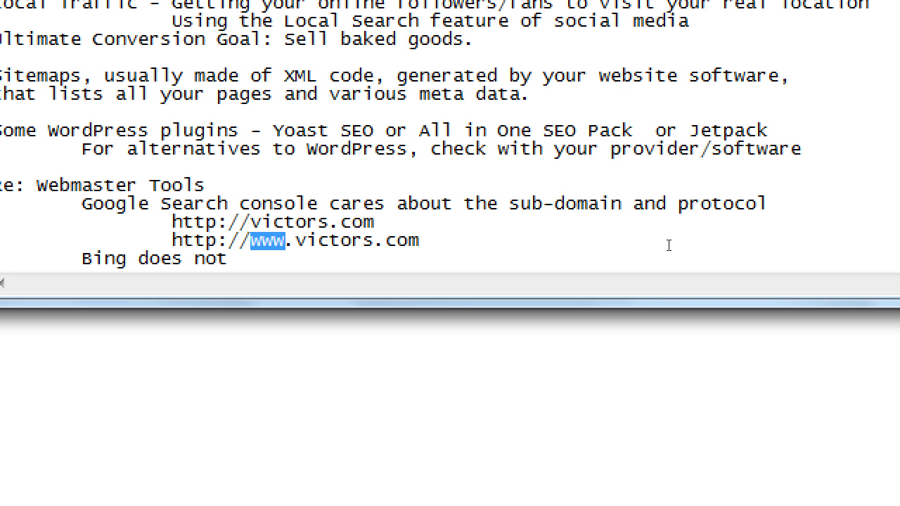
key("End")
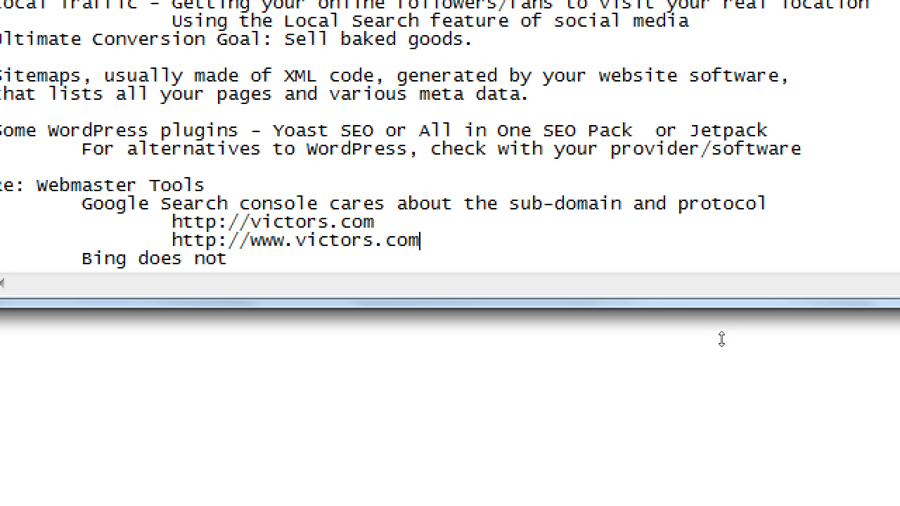
key("Return")
key("Tab")
key("Tab")
type("https")
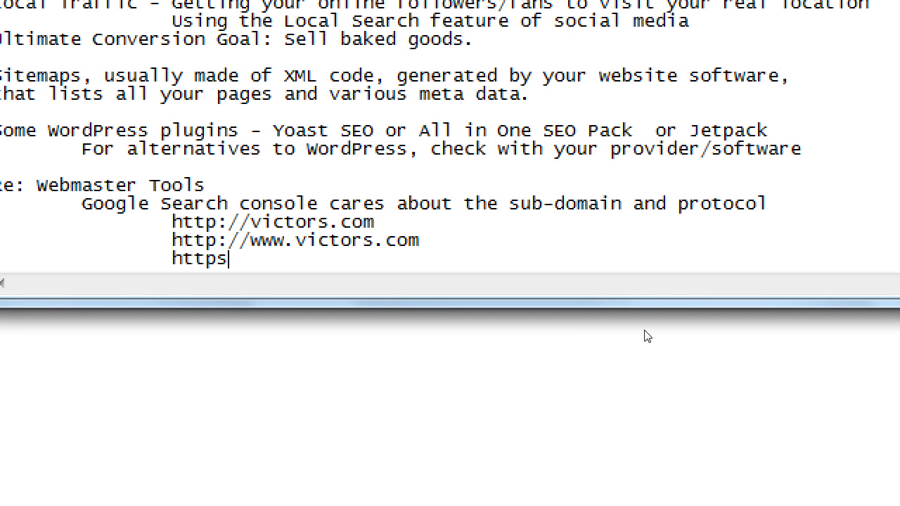
type("://victors.c")
key("BackSpace")
key("BackSpace")
type("s.com")
key("Return")
key("Tab")
key("Tab")
type("https://wwww.v")
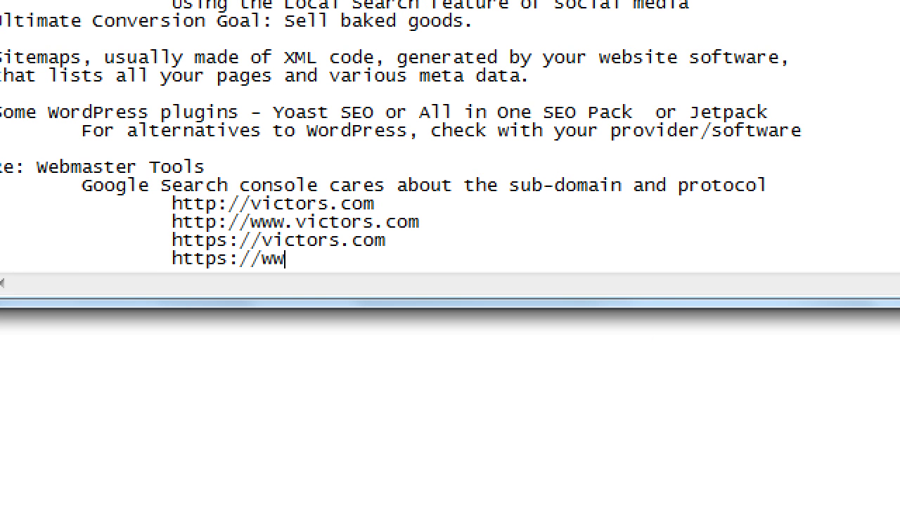
type("ictors.com")
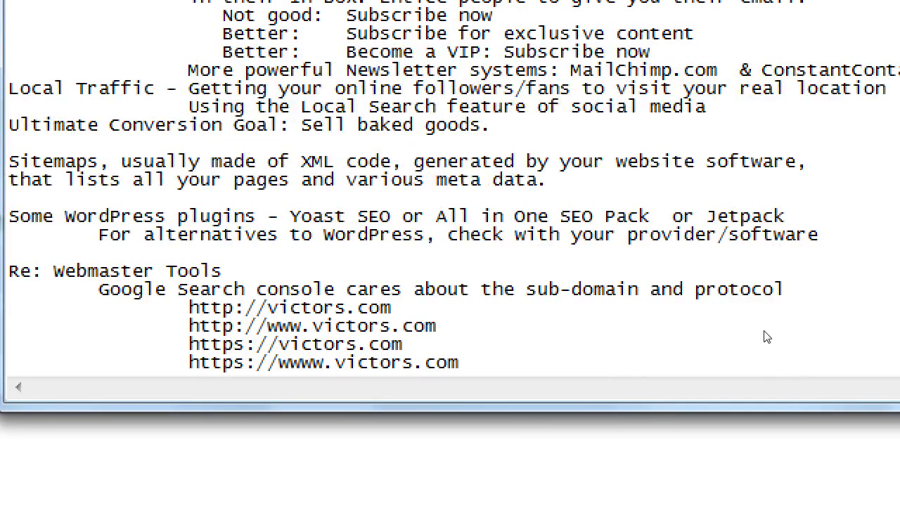
Step: Annotate both https example URLs with "-SSL - Not Free", aligned in a column beside them
key("Tab")
key("Tab")
type("-SSL")
key("Tab")
type("-SSL")
key("Up")
type("- Not Free")
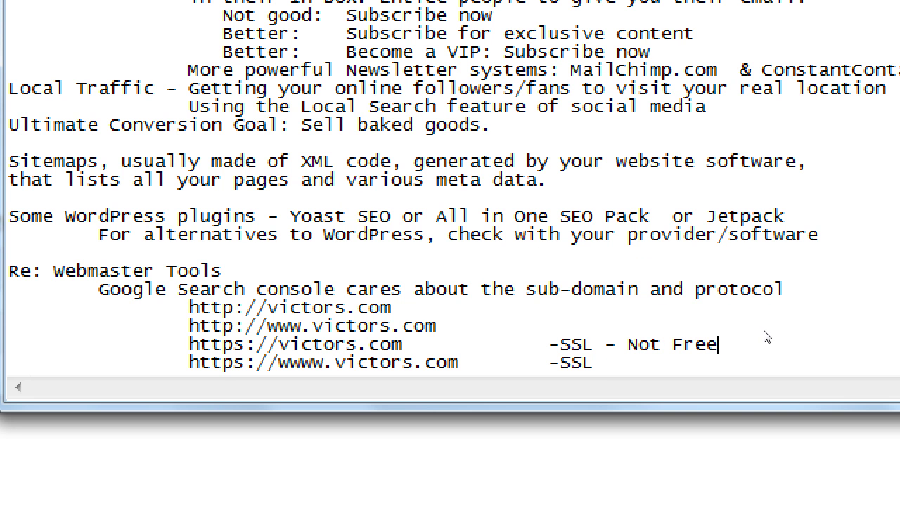
key("Down")
key("Tab")
key("BackSpace")
type("- Not")
type("Free")
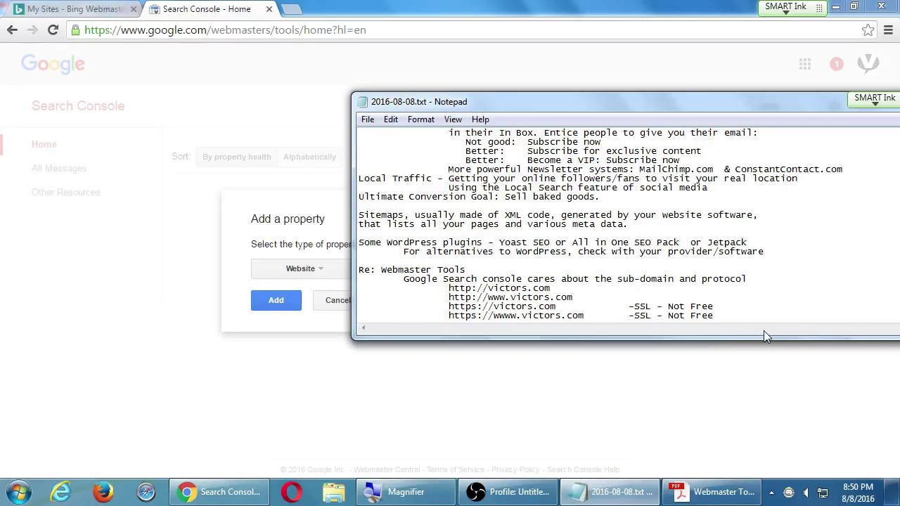
key("Return")
key("Tab")
type("Bing does not")
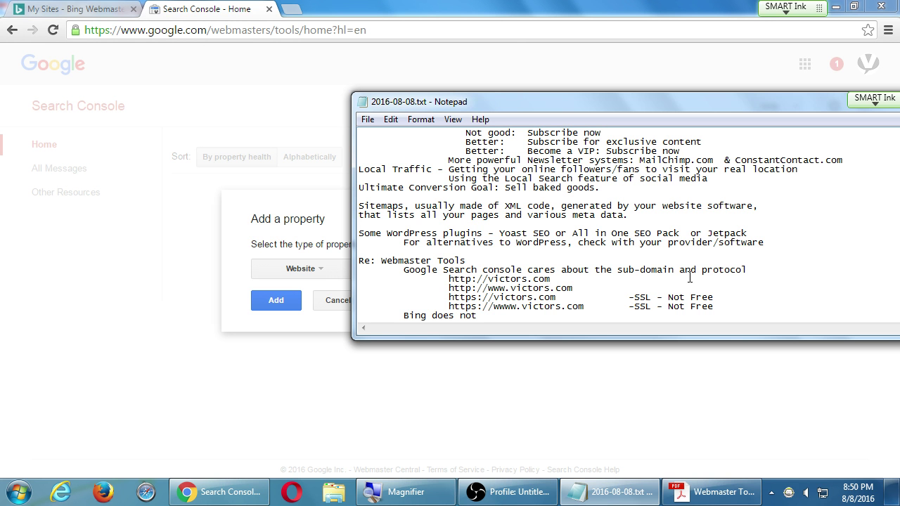
left_click(511, 308)
key("BackSpace")
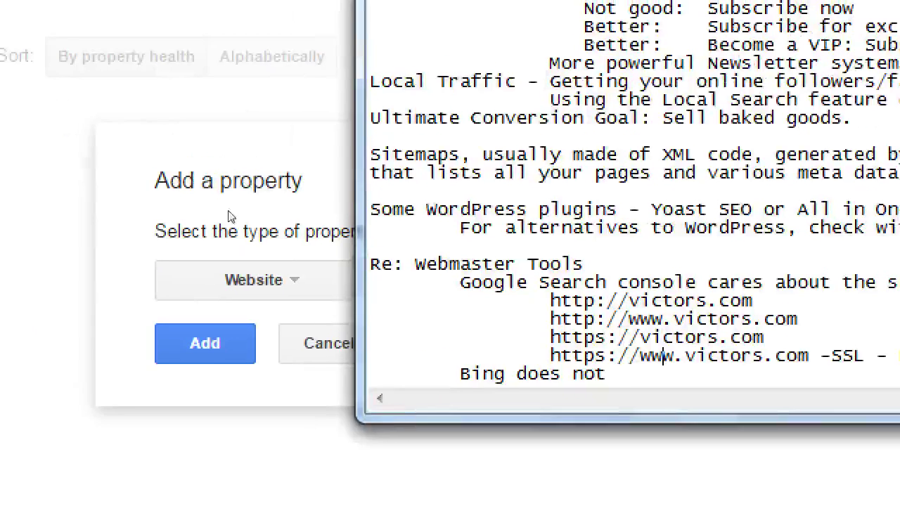
left_click(60, 139)
left_click(423, 277)
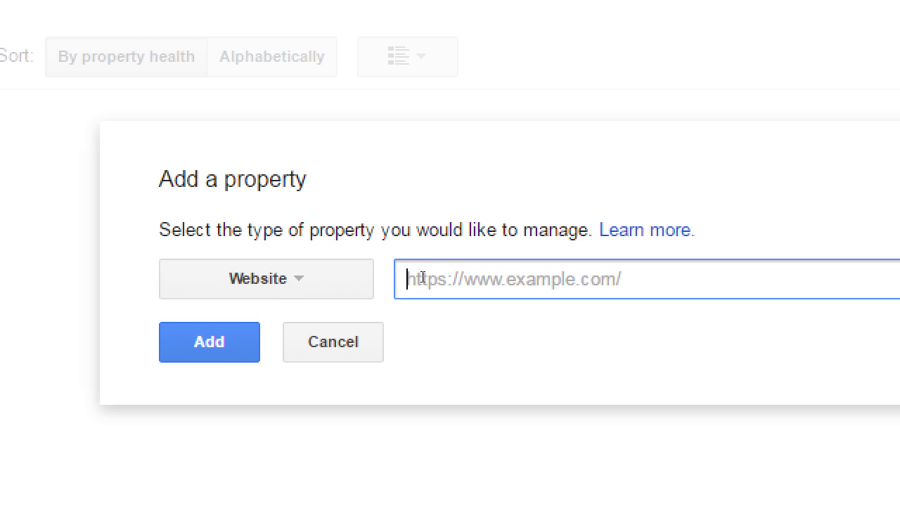
type("http://")
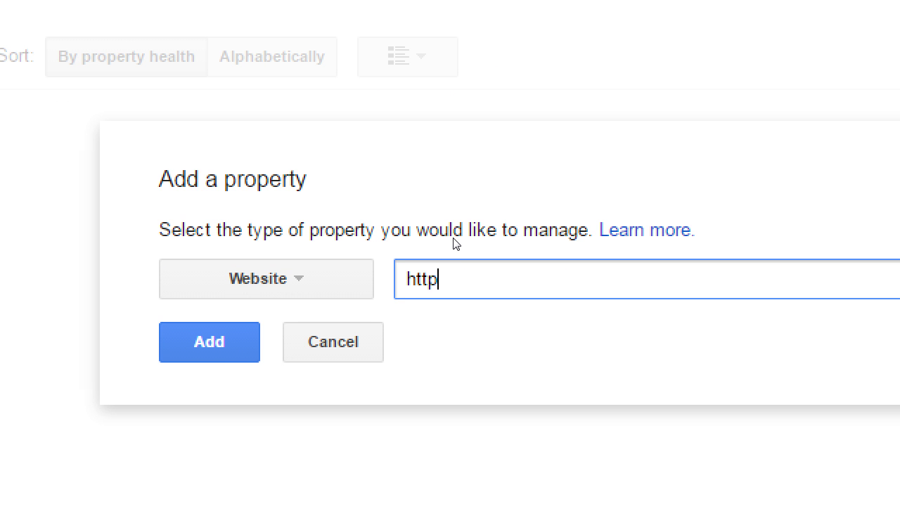
type("victorsamazing.com")
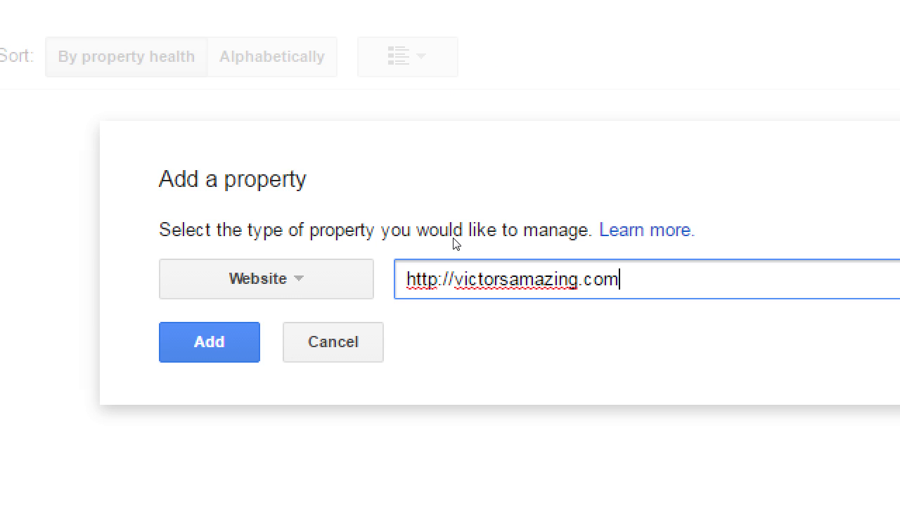
left_click_drag(565, 185, 425, 204)
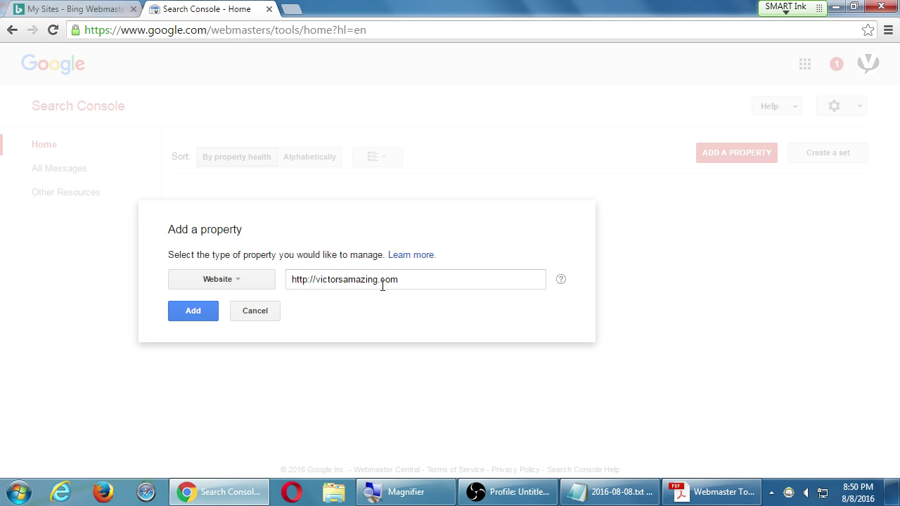
left_click(201, 313)
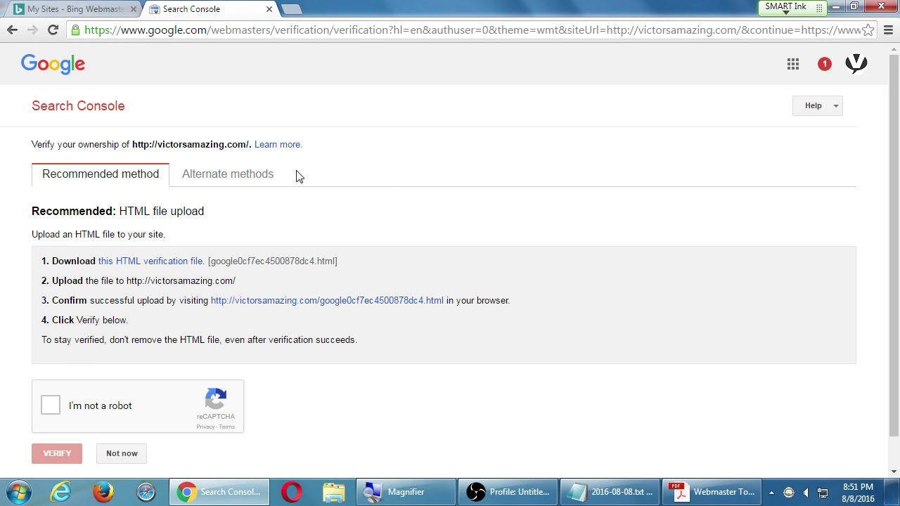
Step: Examine the recommended and alternate ownership verification methods, including the domain name provider and HTML tag options
left_click(246, 178)
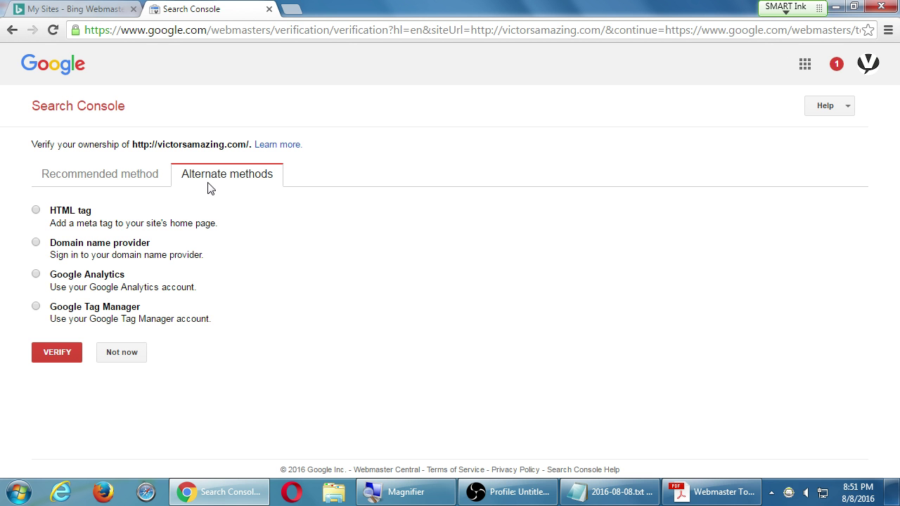
left_click(116, 177)
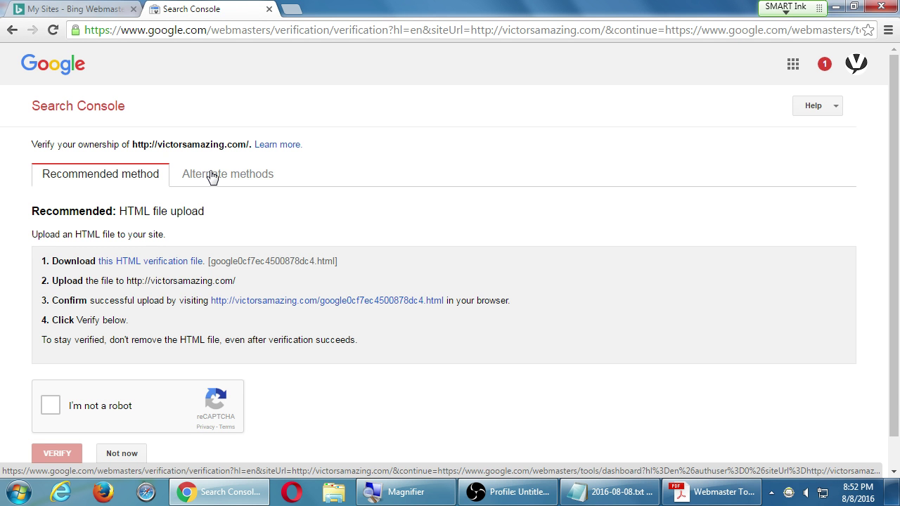
left_click_drag(134, 211, 168, 211)
left_click(191, 181)
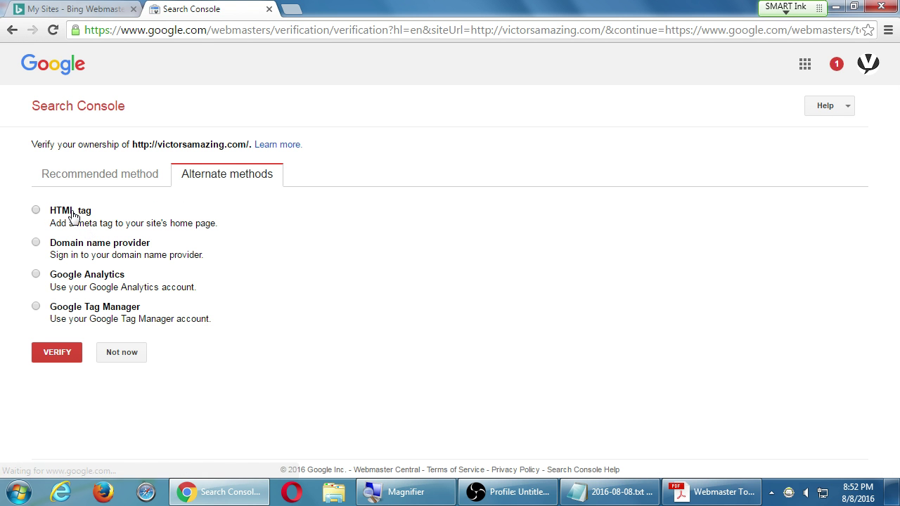
left_click(105, 244)
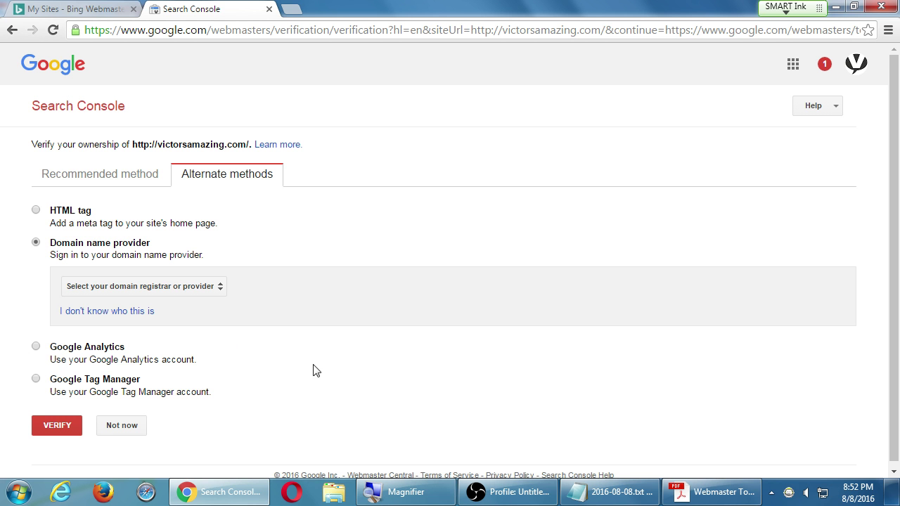
scroll(309, 360, "down", 1)
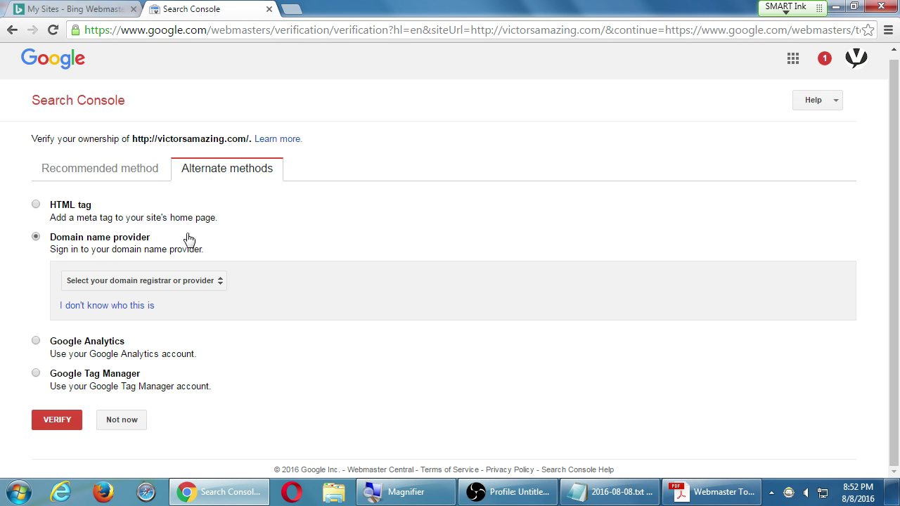
left_click(74, 210)
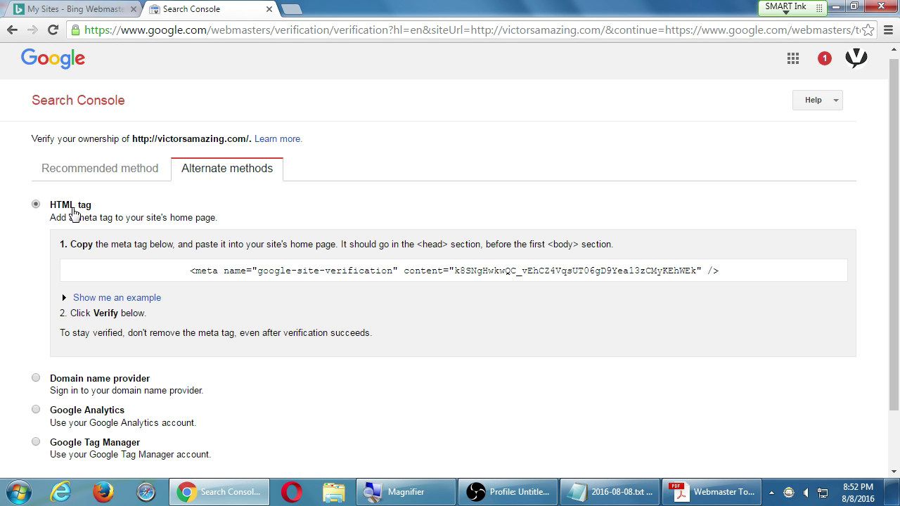
left_click(94, 178)
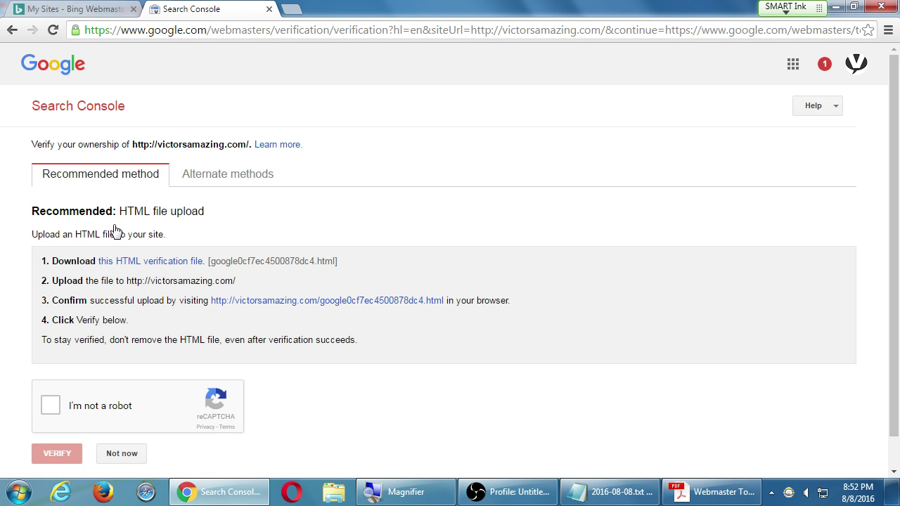
left_click(203, 181)
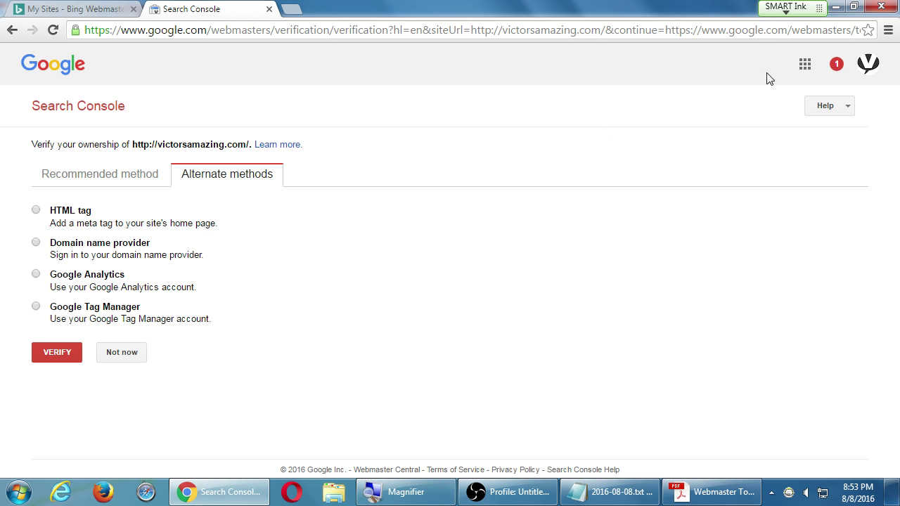
Step: Check the Google account notifications and close them again
left_click(837, 64)
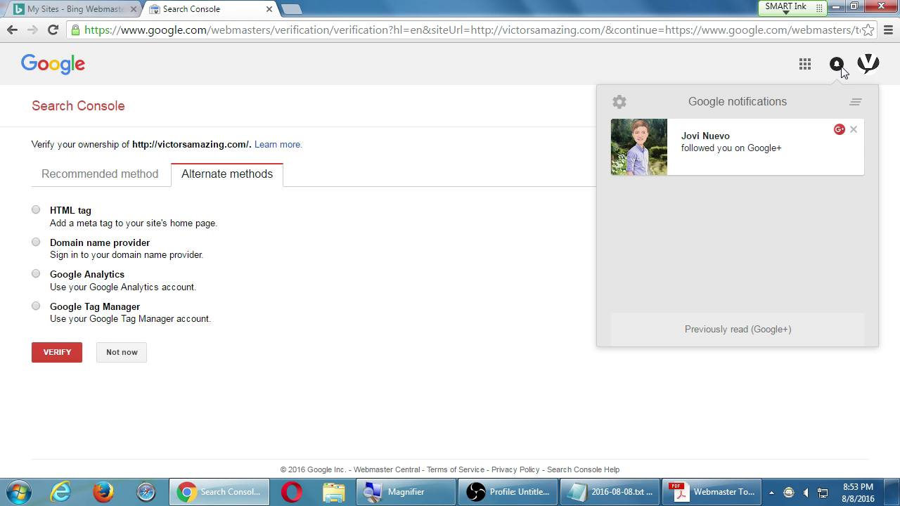
left_click(837, 65)
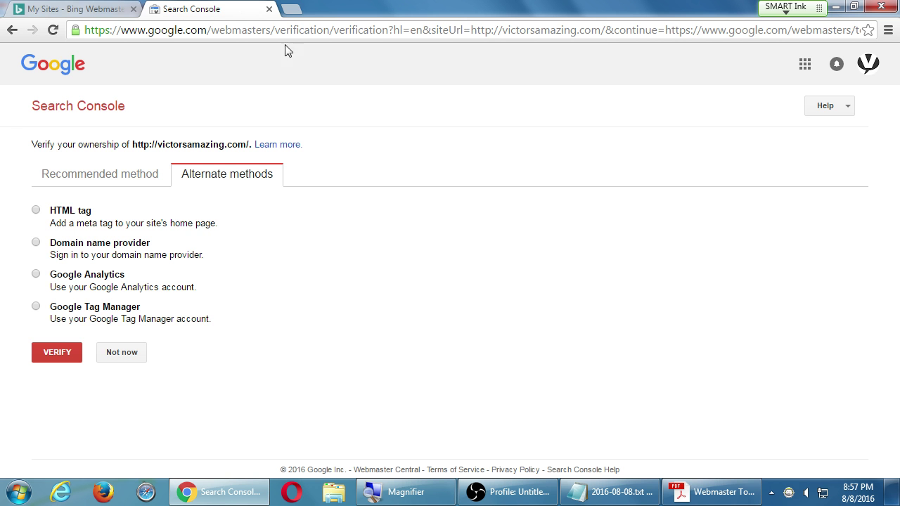
left_click(76, 109)
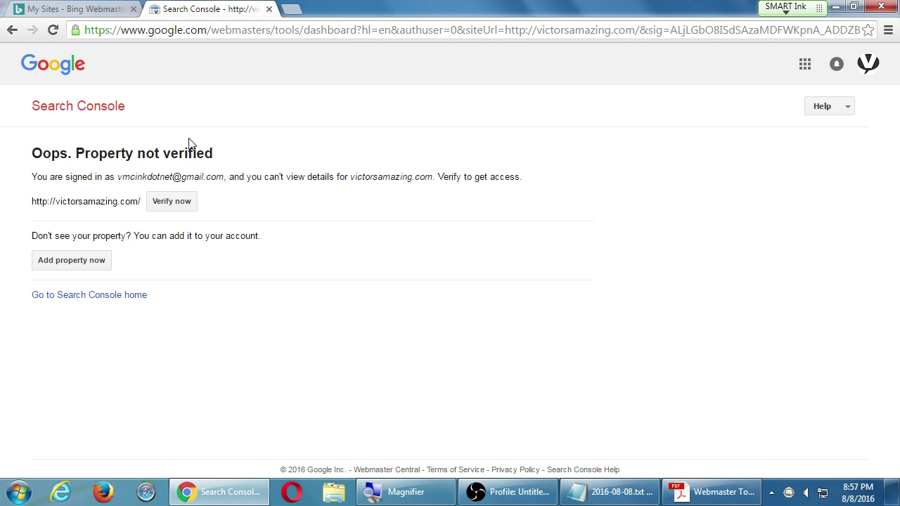
left_click(51, 258)
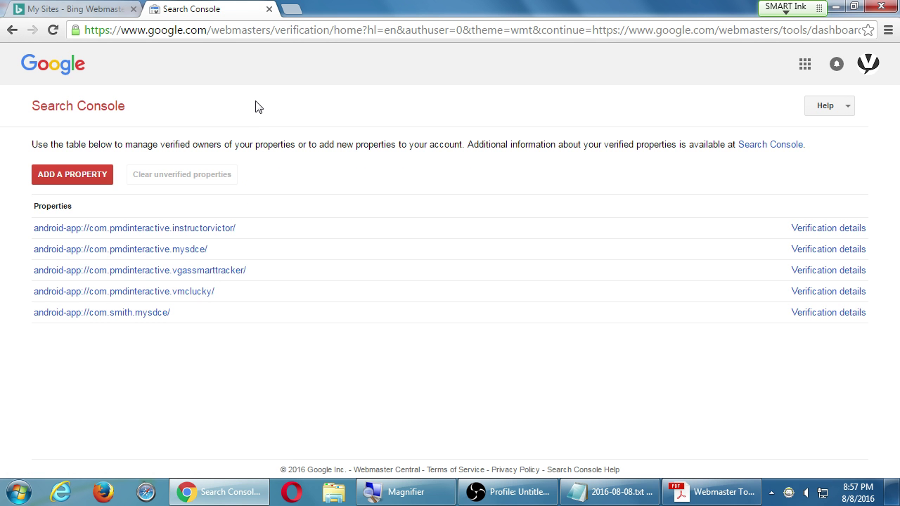
left_click(78, 177)
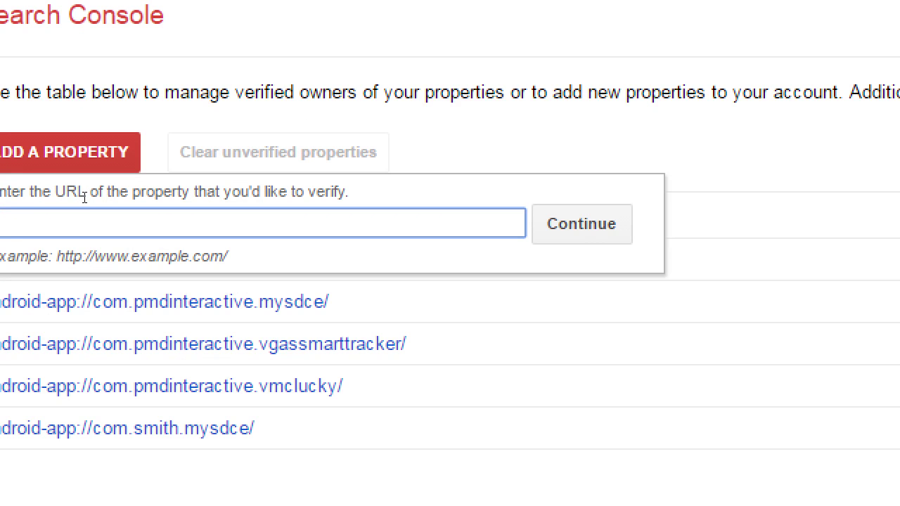
type("http:?")
key("BackSpace")
type("//")
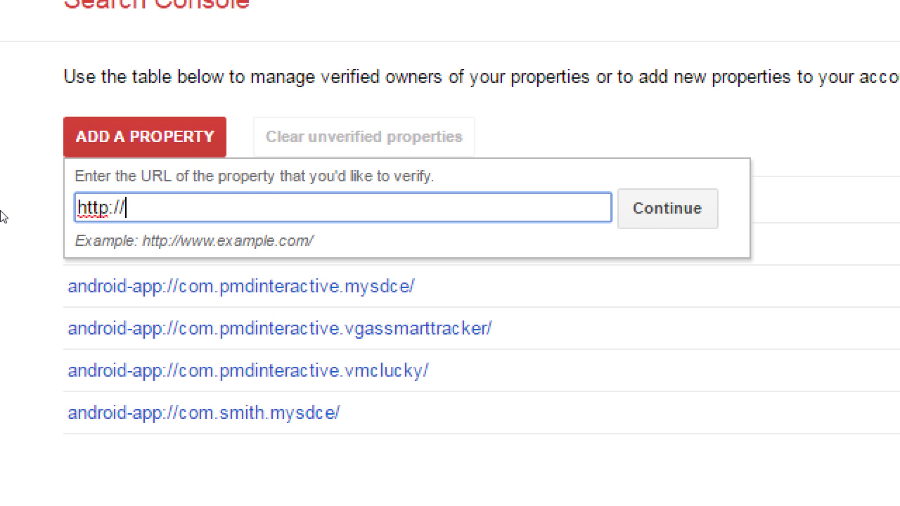
type("www.vict")
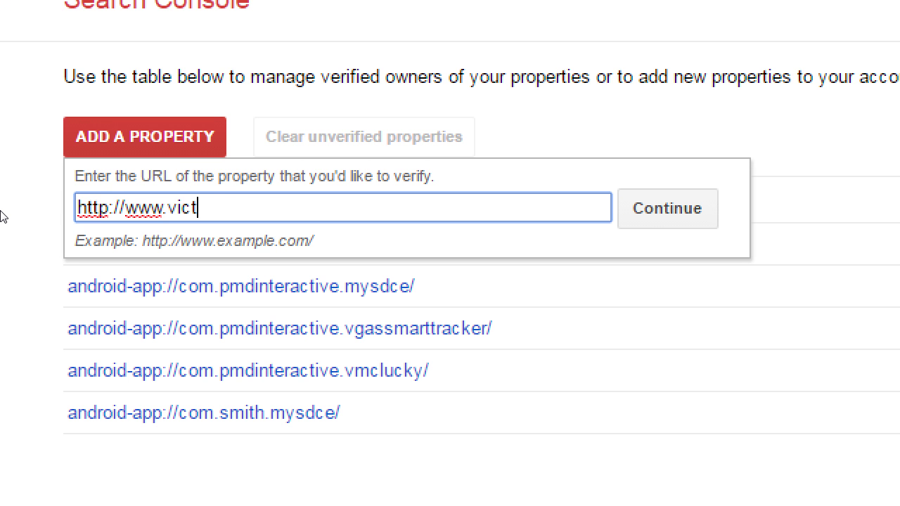
type("orsawe")
key("BackSpace")
type("wesomebakery.com")
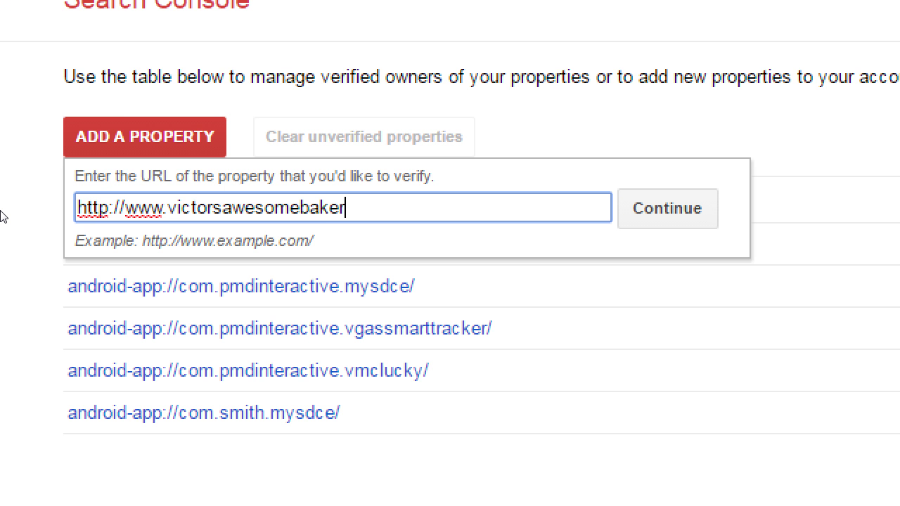
Step: Highlight the www sub-domain in the new property's URL, and continue from the form to the Search Console dashboard
key("Left")
key("Left")
key("Left")
key("ctrl+Left")
key("Left")
key("ctrl+shift+Left")
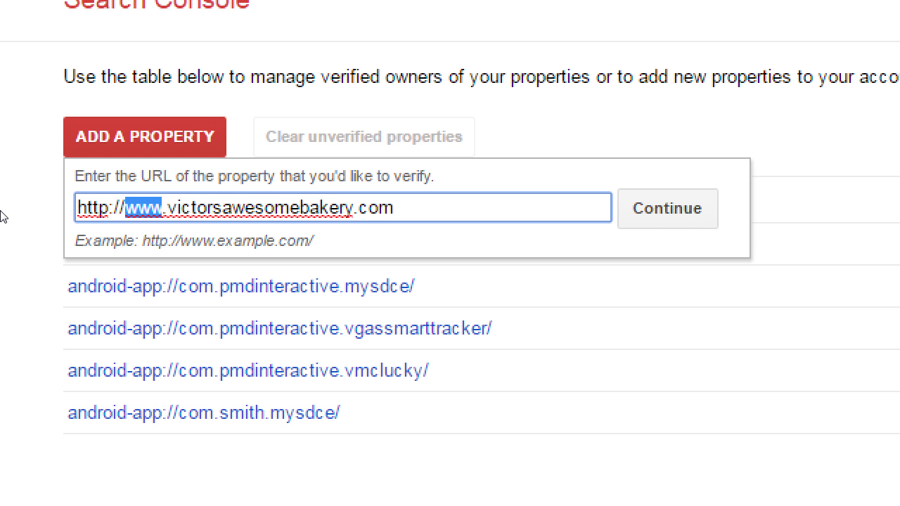
key("super+minus")
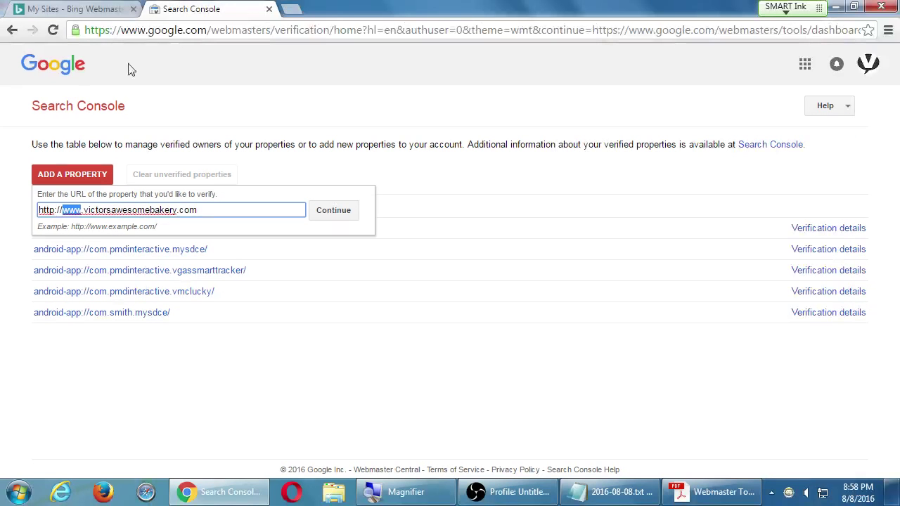
left_click(332, 210)
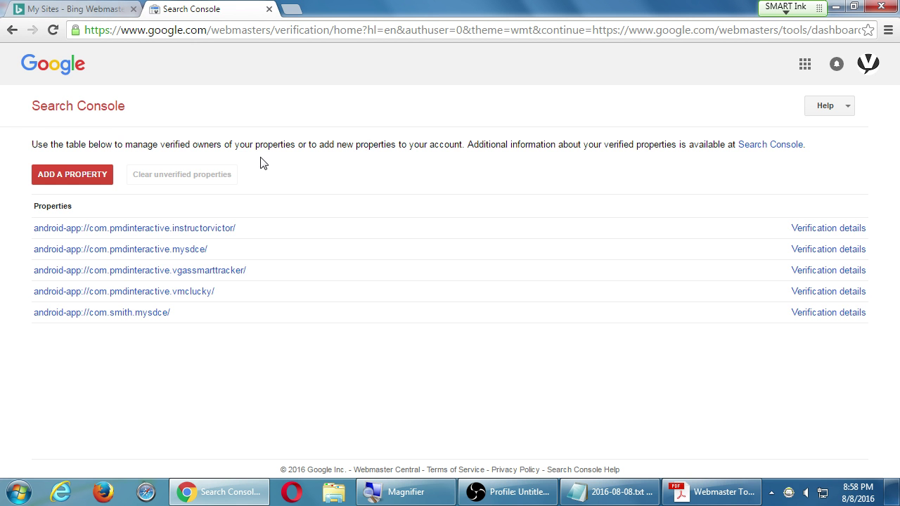
left_click(99, 109)
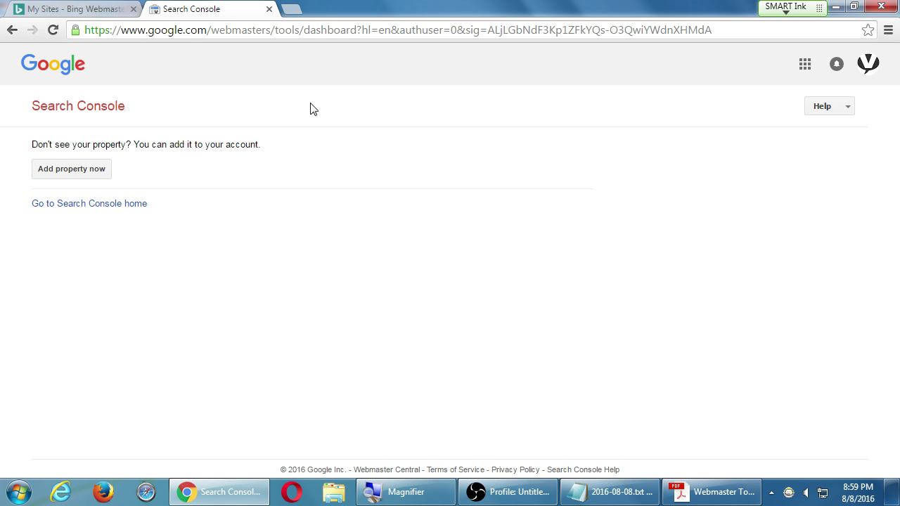
Step: Switch to the Notepad notes and, after blank lines at the end, add "Google Search Console - Used to check on the health of the site,"
left_click(676, 495)
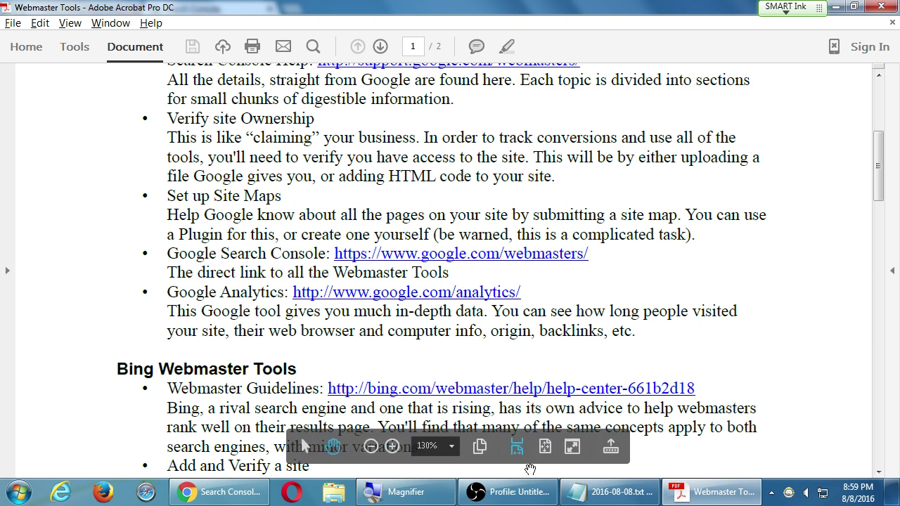
left_click(609, 492)
key("Return")
key("Return")
key("Return")
type("G")
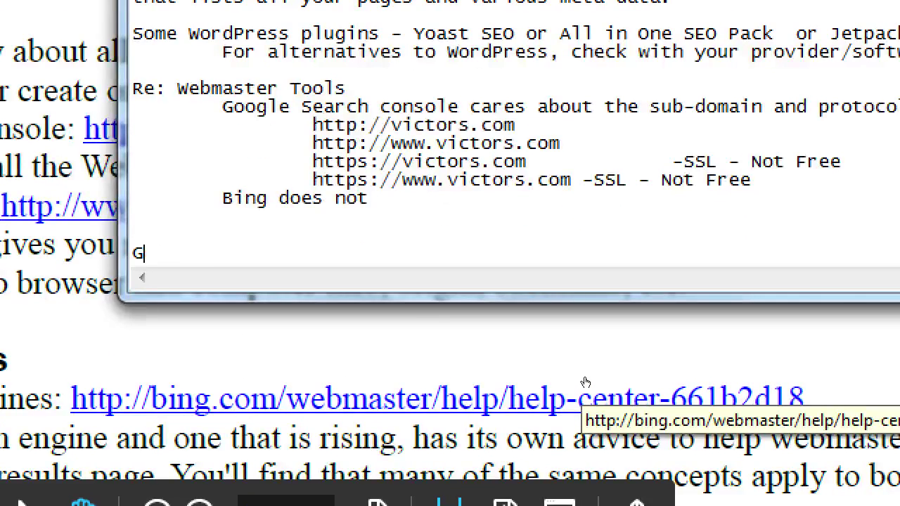
type("oogle Sea")
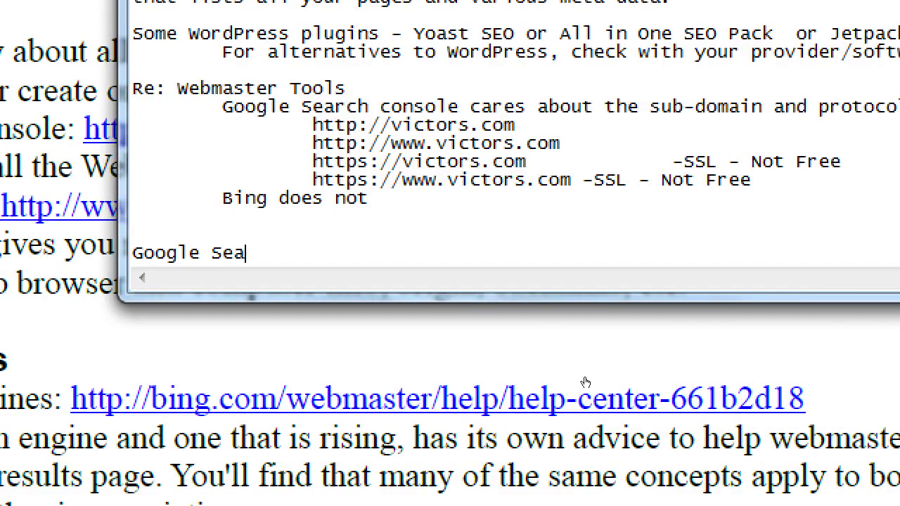
type("rch Console - Ued t")
key("BackSpace")
key("BackSpace")
key("BackSpace")
key("BackSpace")
type("sed to c")
type("n the ")
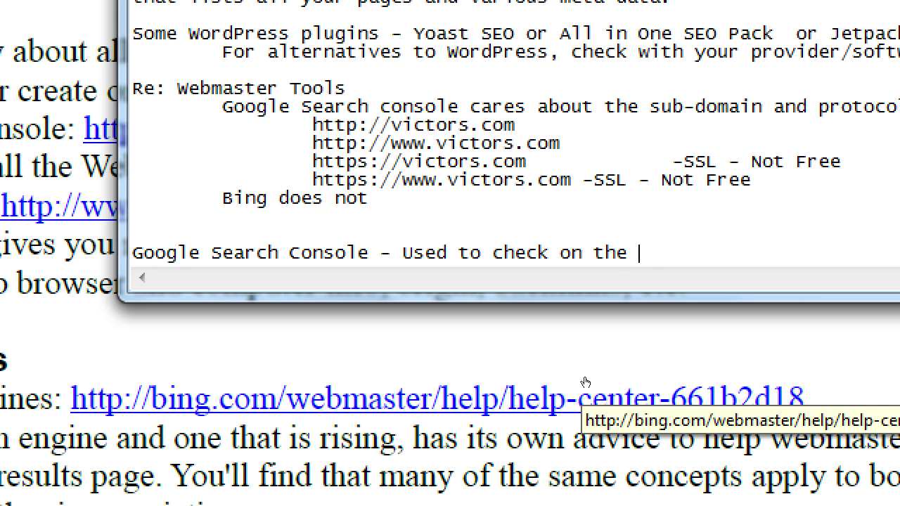
type("health of th esi")
key("BackSpace")
key("BackSpace")
key("BackSpace")
key("BackSpace")
type("e site,")
Step: Continue the Search Console note on a double-indented line reading "search appearance, and submit sitemap (etc)"
key("Return")
key("Tab")
key("Tab")
type("seac")
key("BackSpace")
type("r")
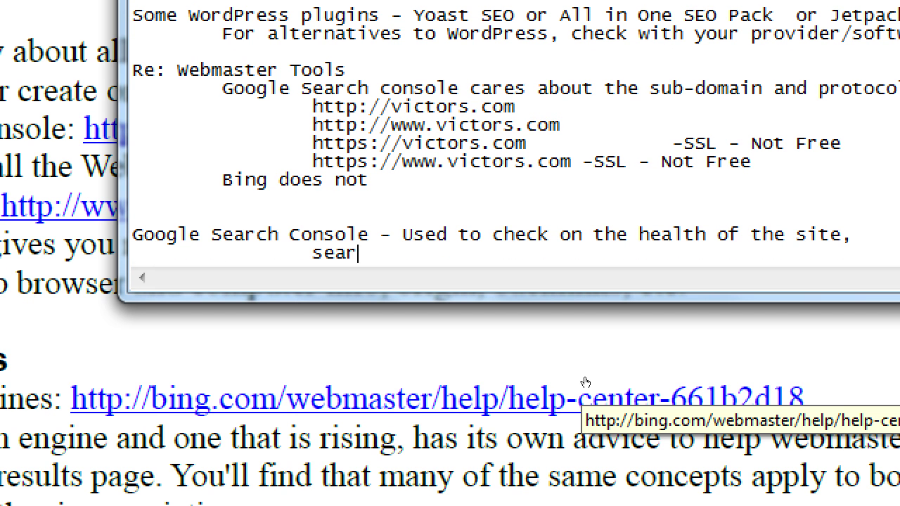
type("ch appearnace")
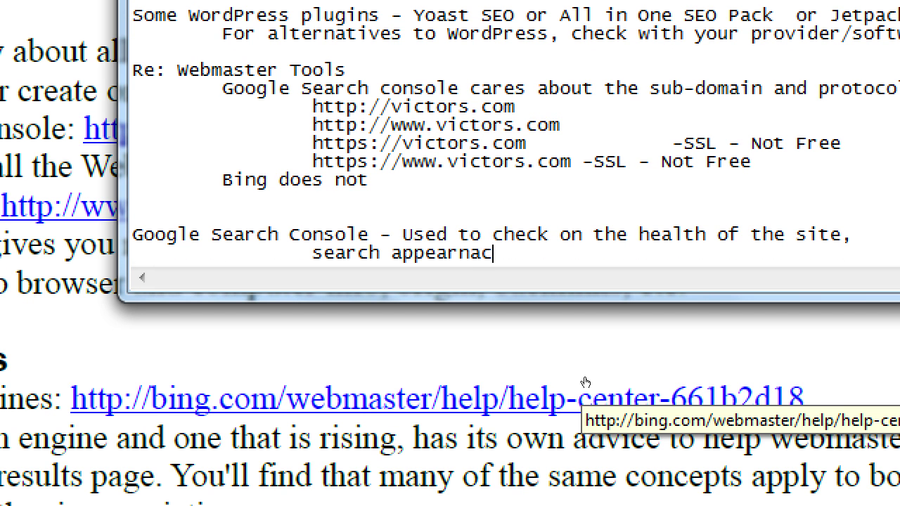
key("BackSpace")
key("BackSpace")
key("BackSpace")
key("BackSpace")
type("ance, and submit")
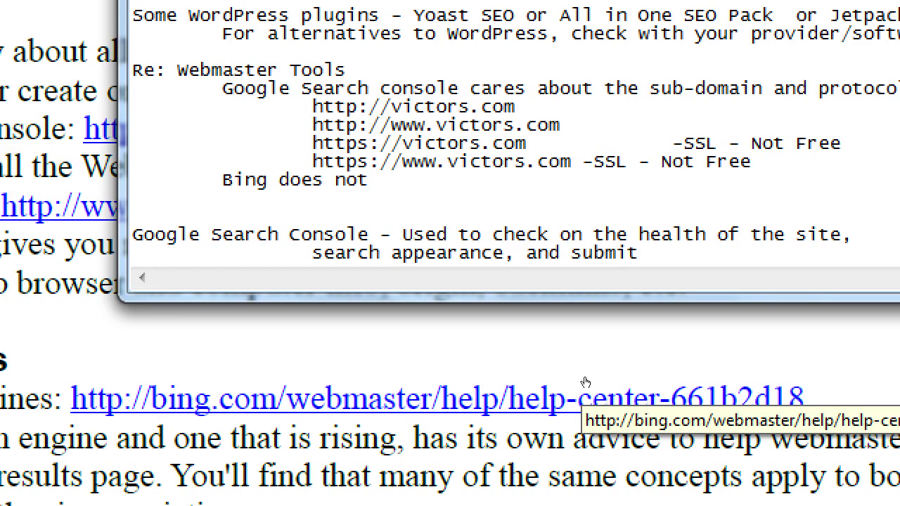
type(" sitemap (a")
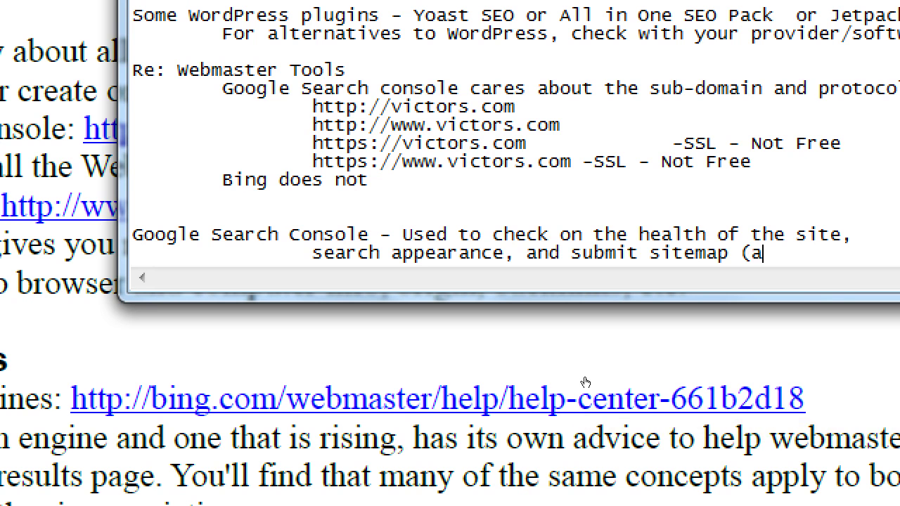
key("BackSpace")
type("etc)")
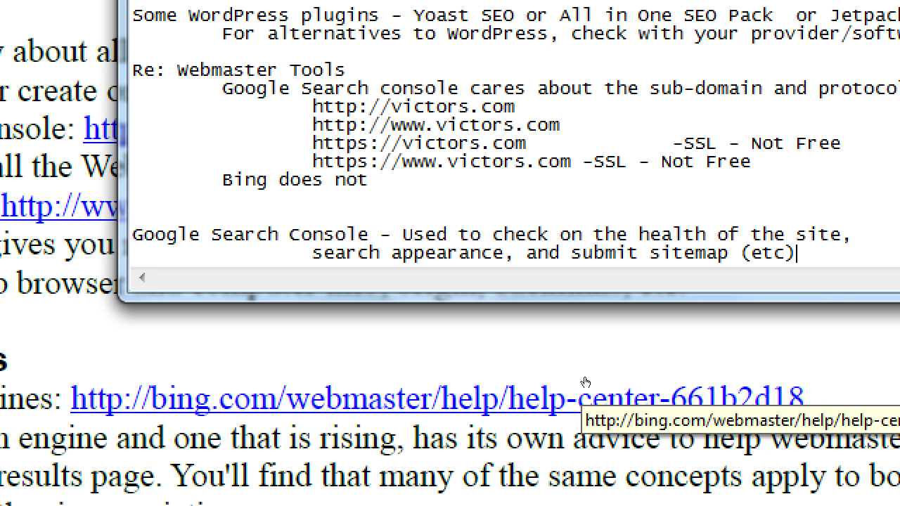
Step: Add the line "Google Analytics - Check minute detailed data about traffic" below the Search Console note
key("Return")
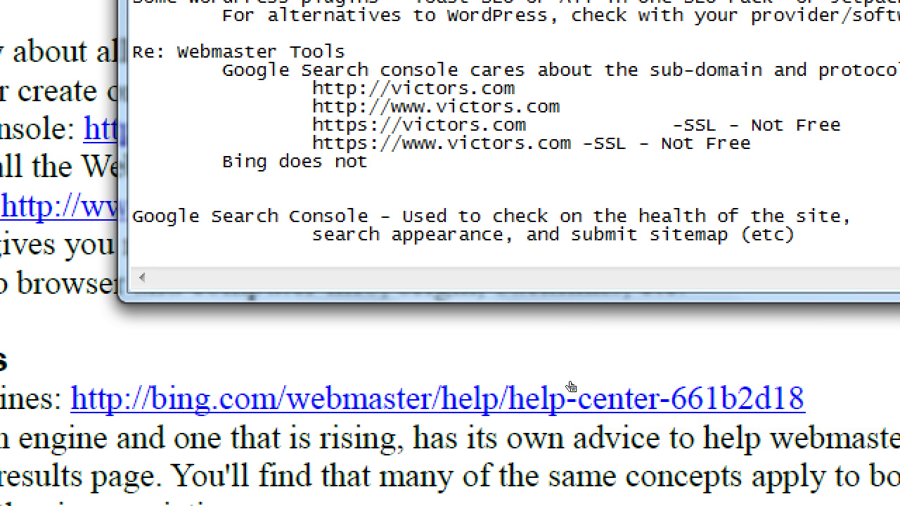
type("Google ")
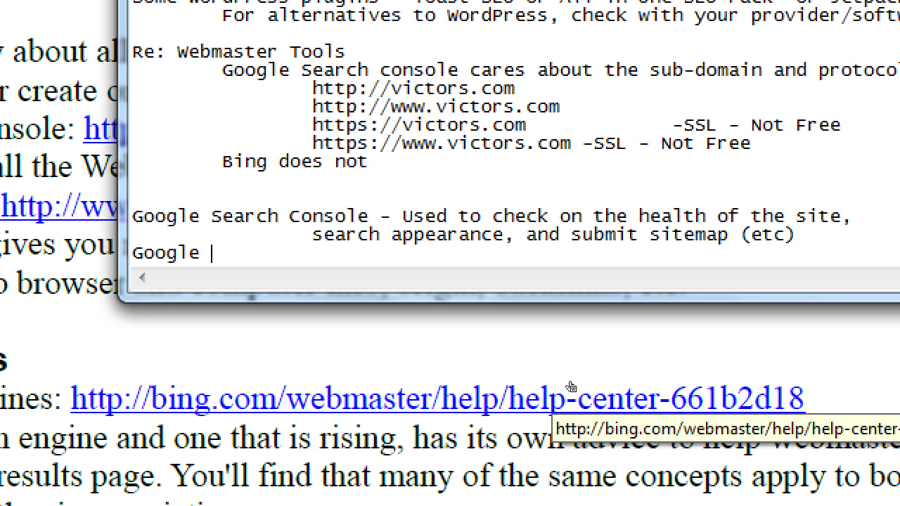
type("Anala")
key("BackSpace")
type("ytics - Check ")
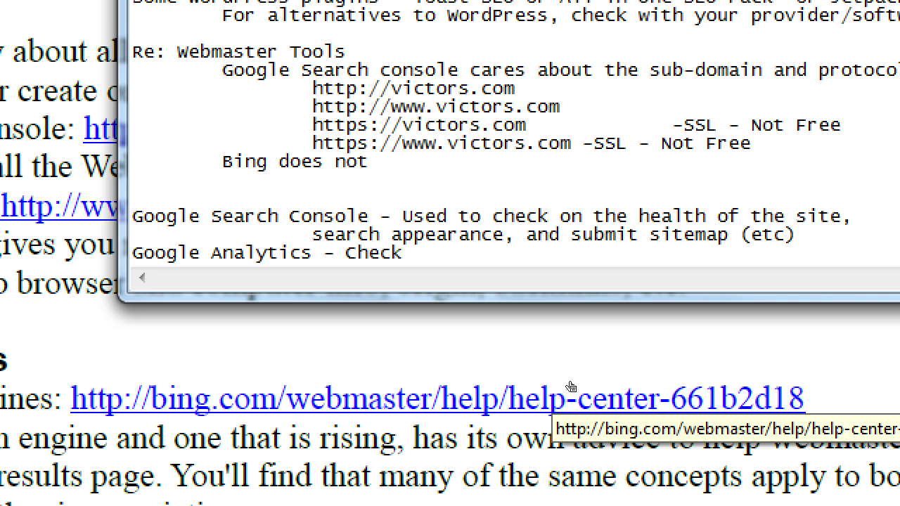
type("minute detailed dta")
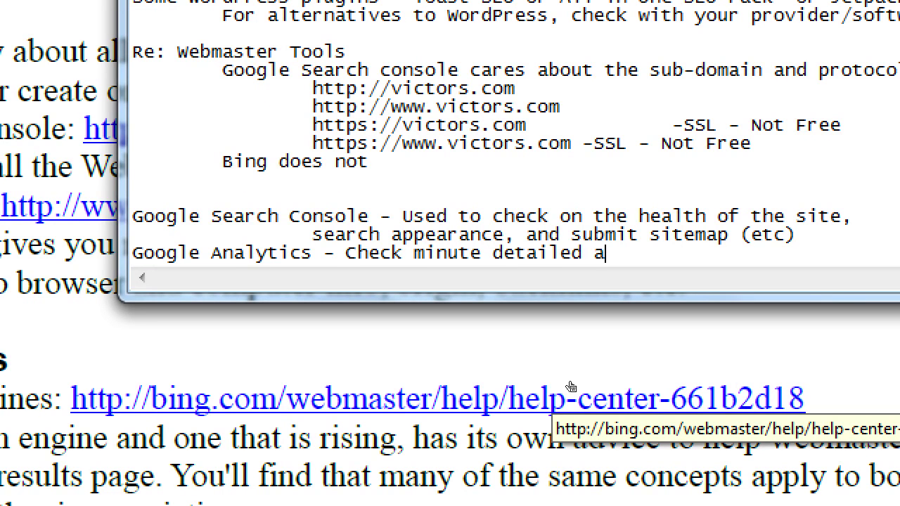
key("Left")
key("Left")
type("a")
key("End")
type("about traffic")
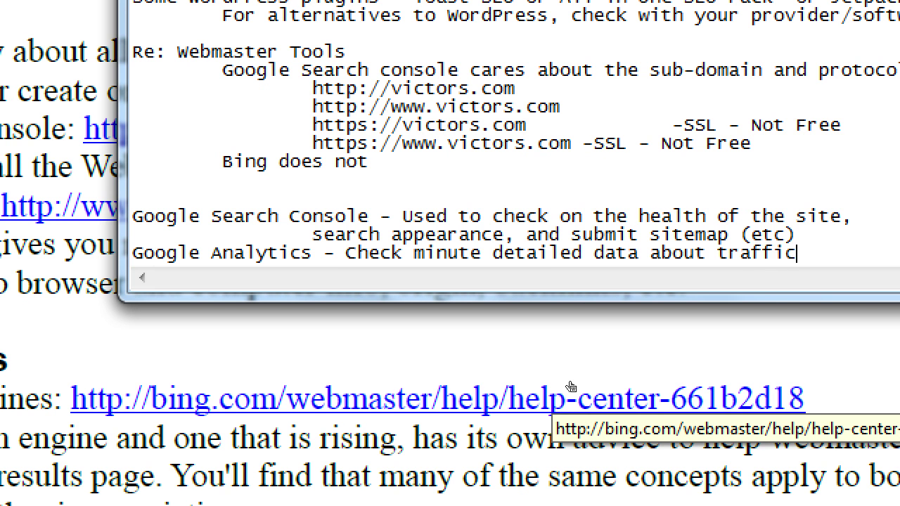
Step: Finish the Google Analytics note with a double-indented line reading "to your site."
key("Return")
key("Tab")
key("Tab")
type("to ")
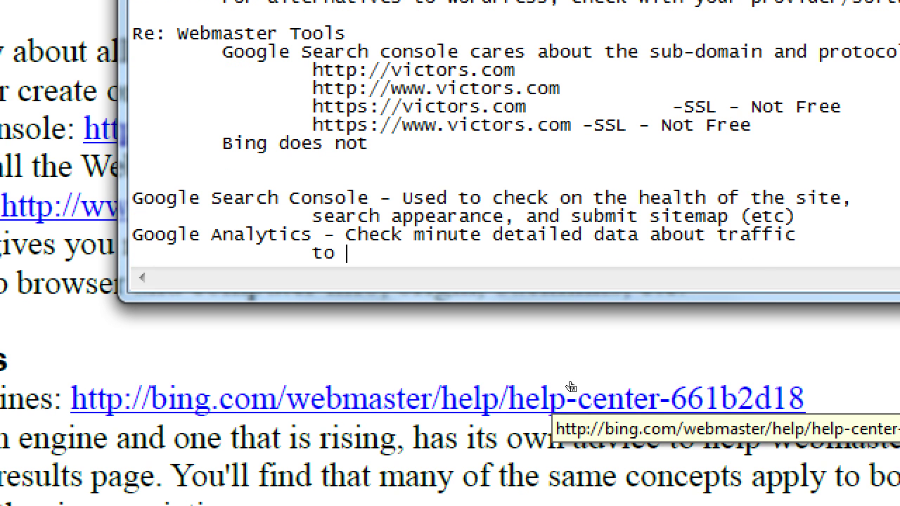
type("your site.")
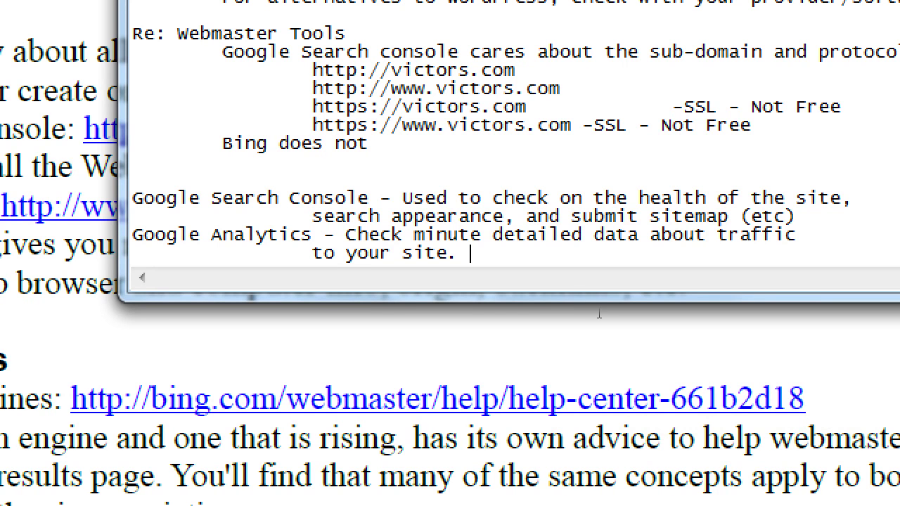
Step: Highlight the word "Analytics" in the notes, and open the Google Analytics link from the Webmaster Tools PDF
left_click_drag(527, 198, 539, 198)
double_click(260, 235)
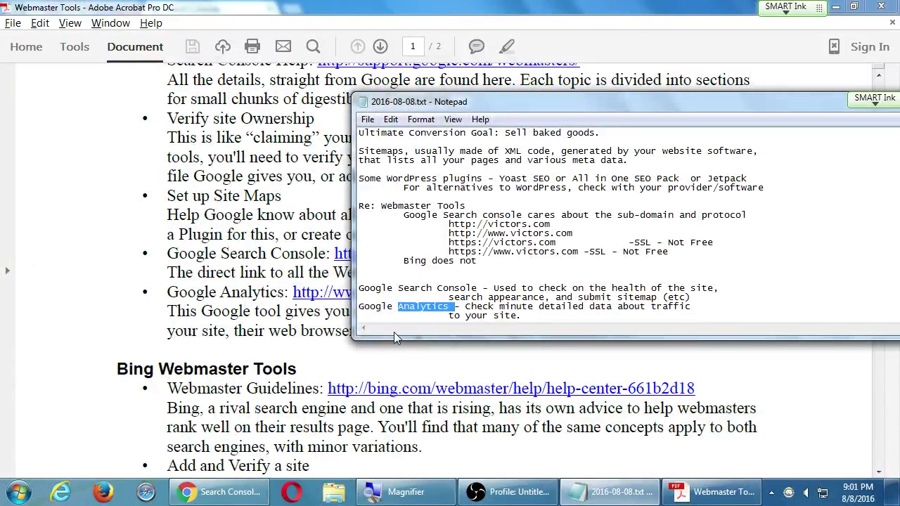
left_click(107, 262)
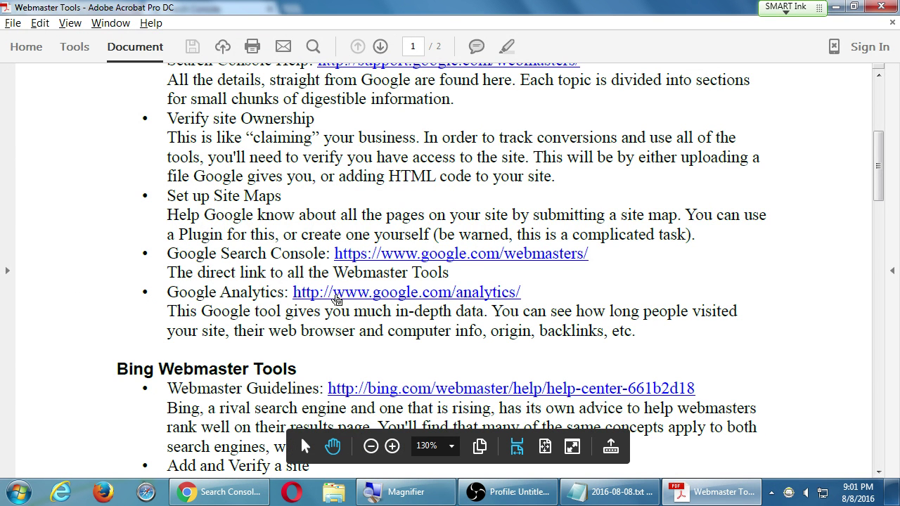
left_click(448, 298)
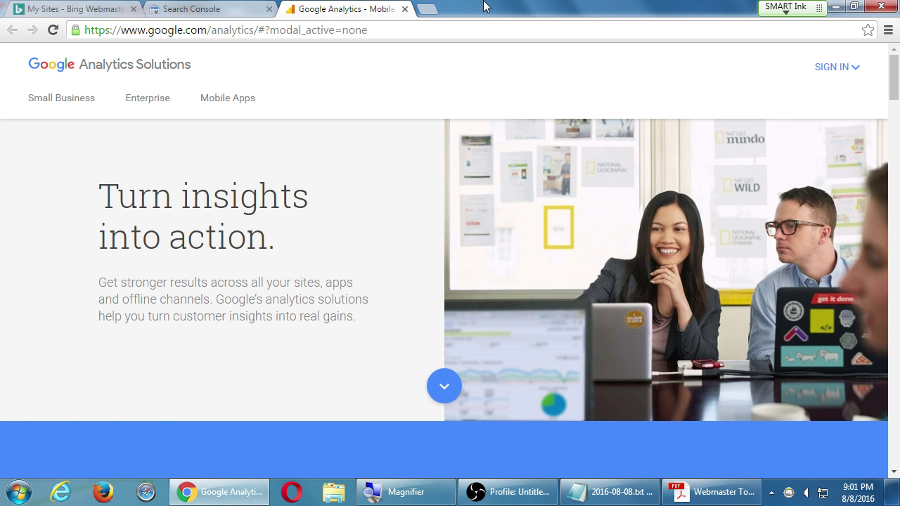
Step: Shorten the displayed page address to google.com/analytics and dismiss the address suggestions
key("ctrl+l")
key("End")
key("ctrl+shift+Left")
key("ctrl+shift+Left")
key("ctrl+shift+Left")
key("ctrl+shift+Left")
key("ctrl+shift+Left")
key("ctrl+shift+Left")
key("ctrl+shift+Left")
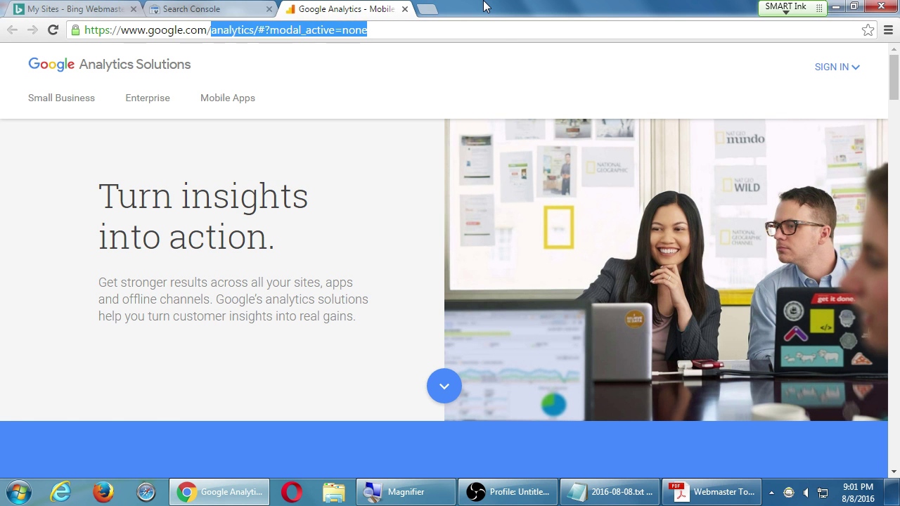
key("ctrl+shift+Right")
key("BackSpace")
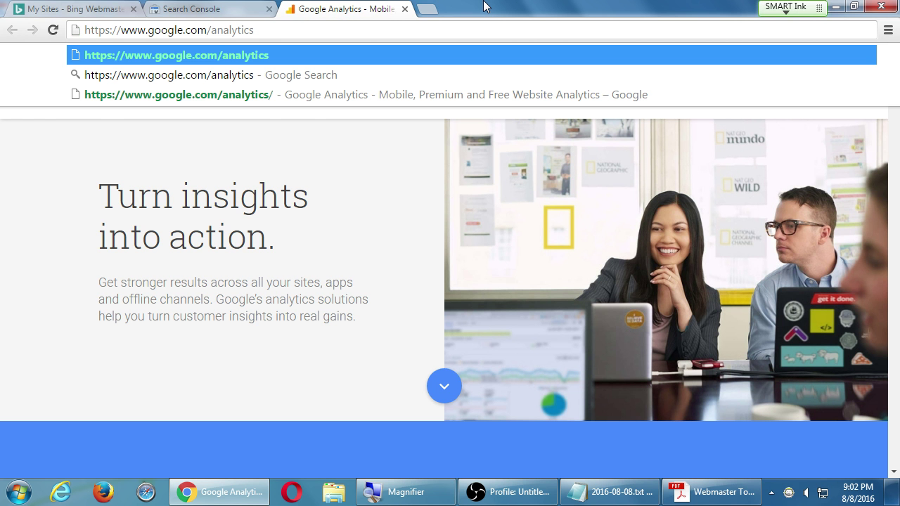
key("ctrl+shift+Right")
key("ctrl+shift+Right")
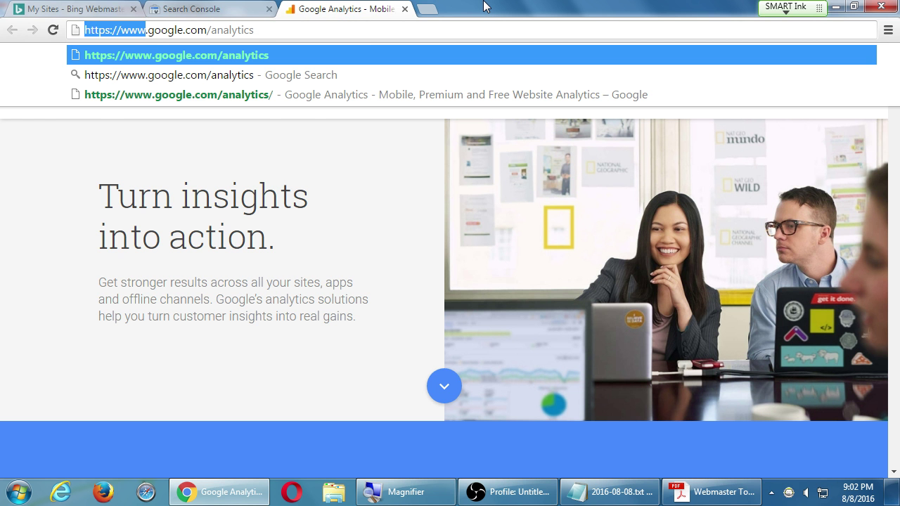
key("BackSpace")
key("Delete")
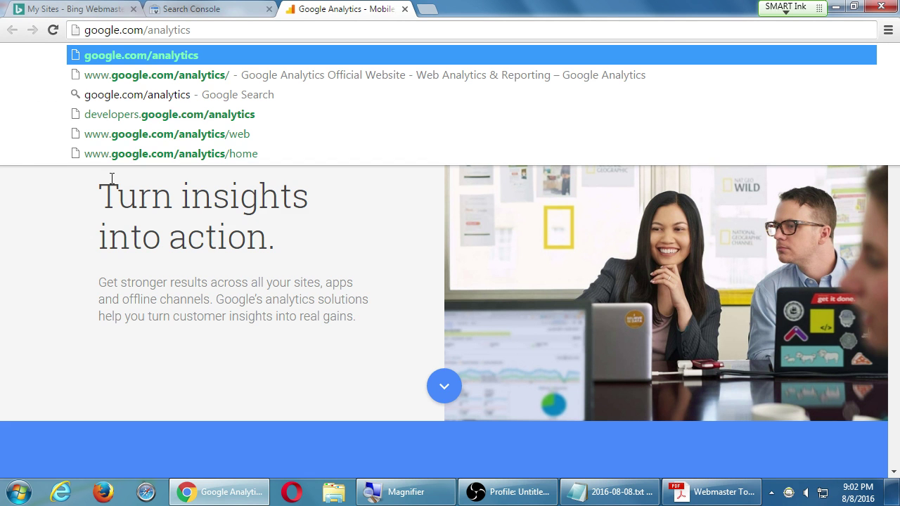
left_click(60, 201)
Step: Open Google Analytics from the list of sign-in products and start signing up for a new account
left_click(844, 68)
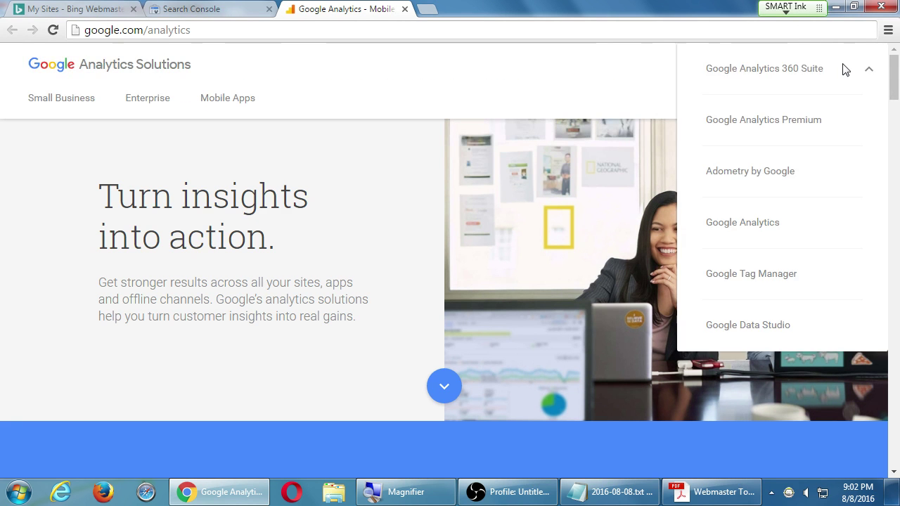
scroll(844, 69, "down", 5)
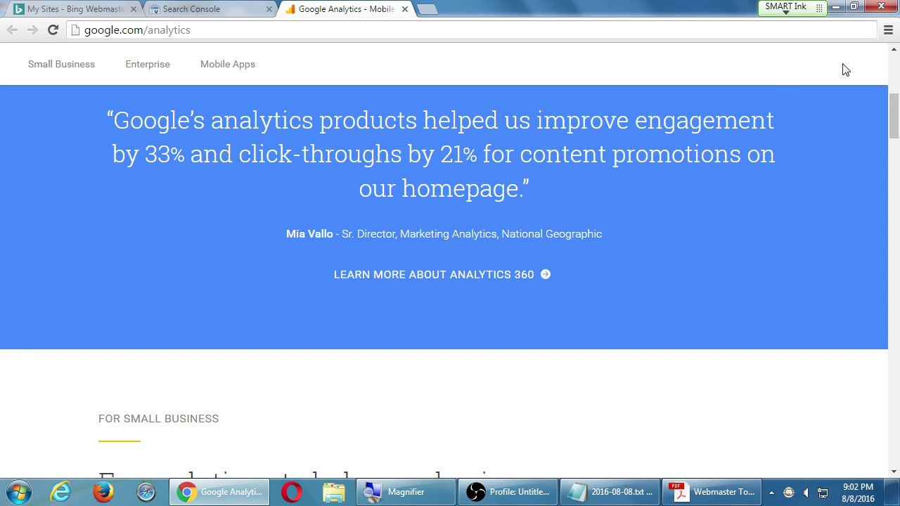
scroll(845, 69, "up", 5)
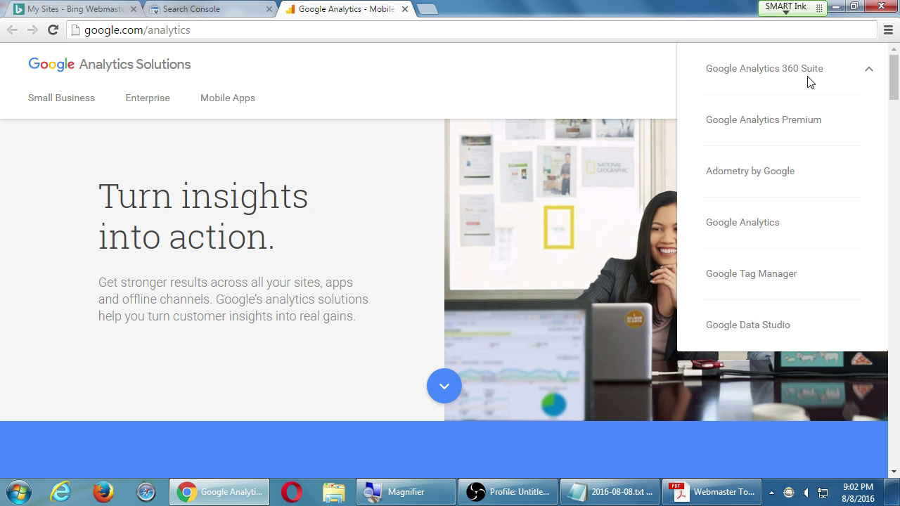
left_click(741, 231)
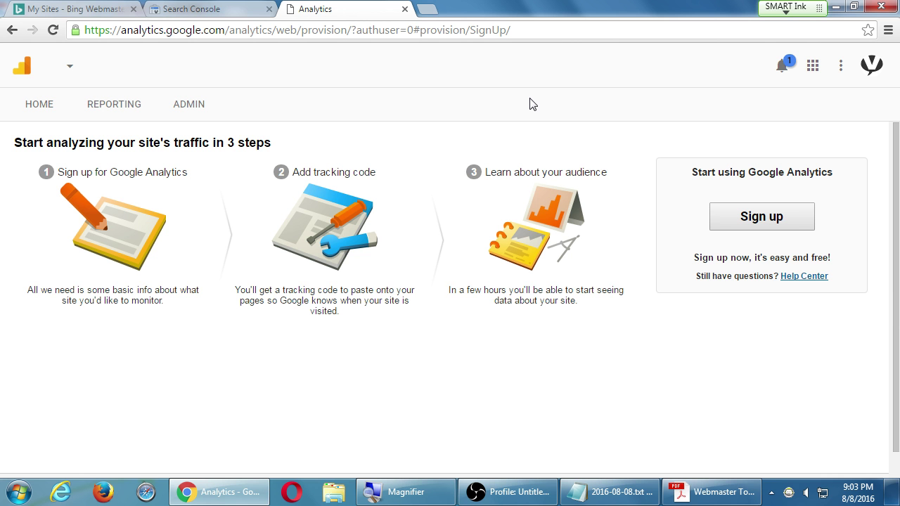
left_click(737, 222)
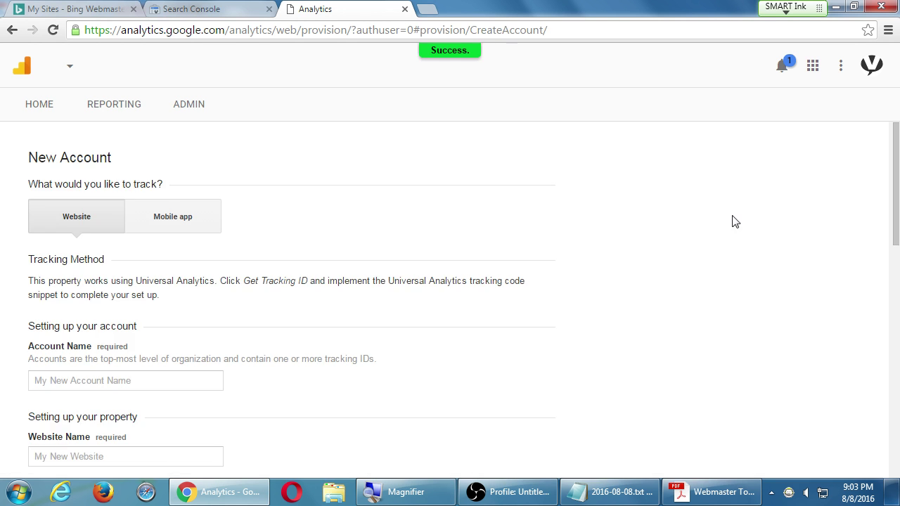
Step: Enter "Client X" as the account name in the new account form
scroll(686, 244, "down", 2)
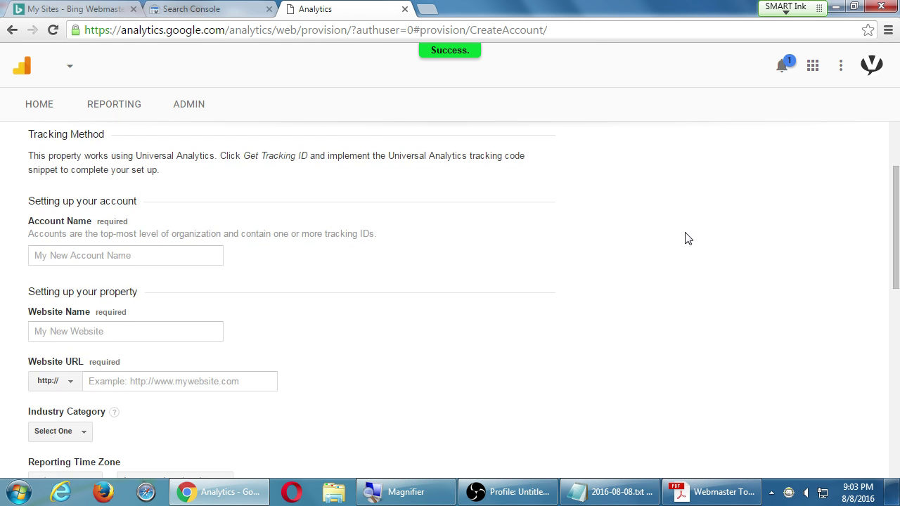
scroll(686, 240, "up", 2)
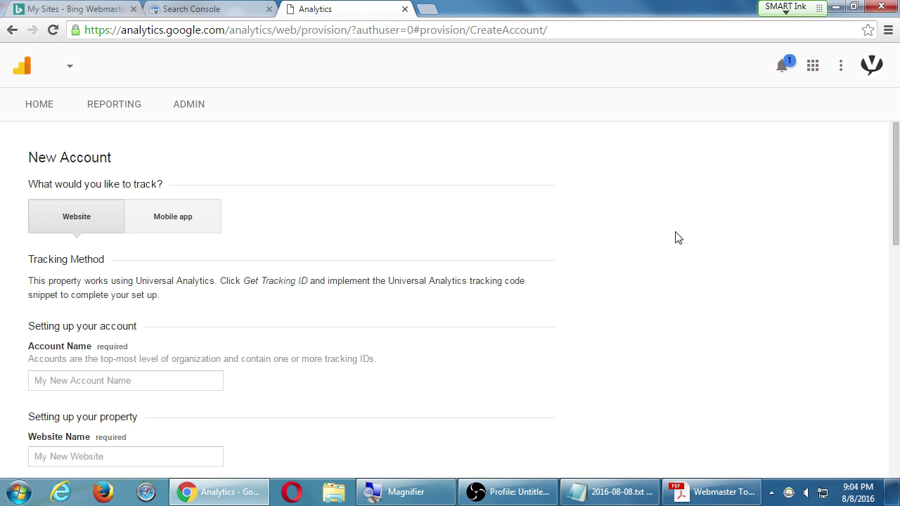
scroll(464, 282, "down", 2)
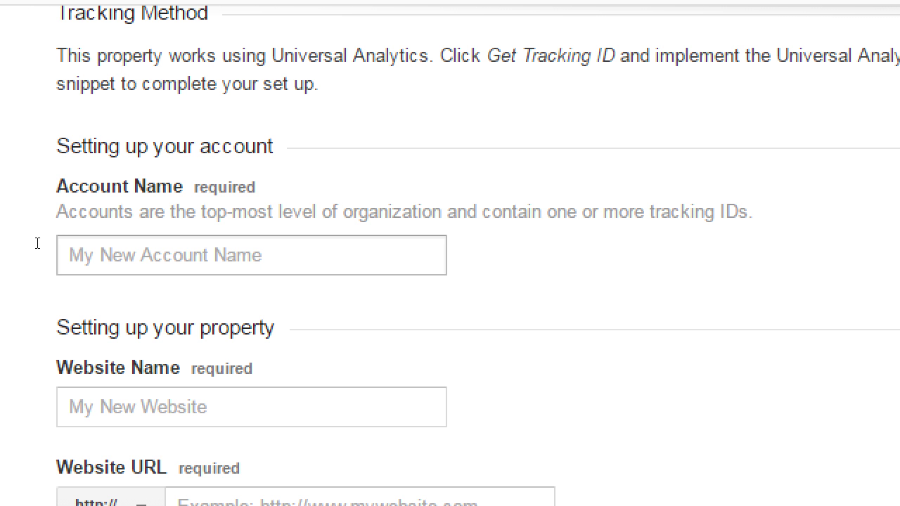
left_click(61, 244)
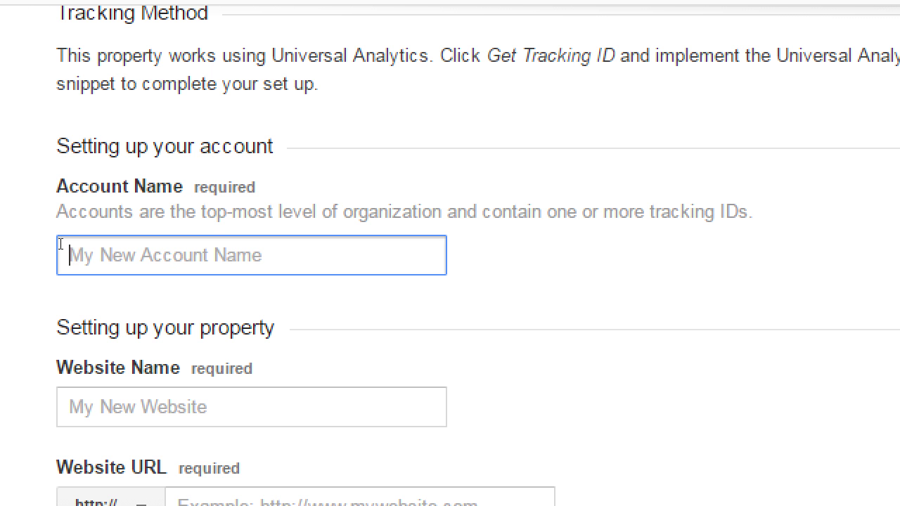
type("cLIE")
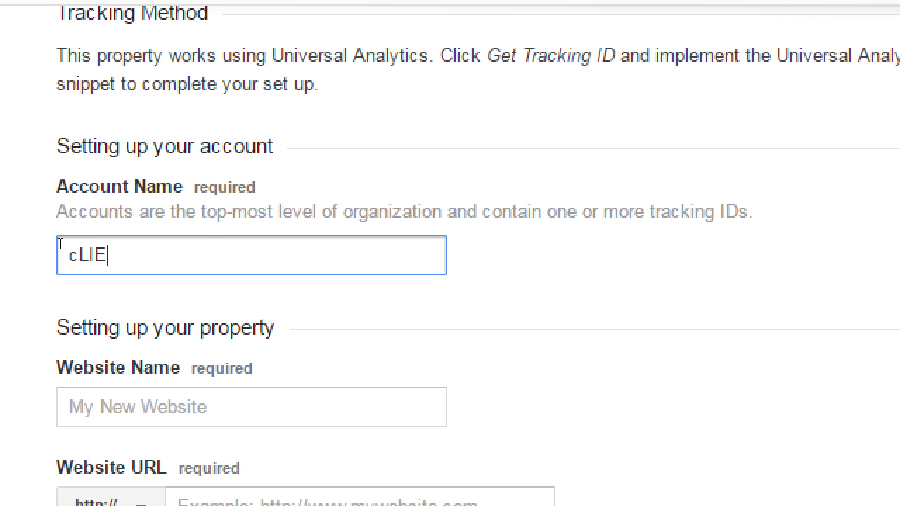
key("BackSpace")
key("BackSpace")
key("BackSpace")
key("BackSpace")
type("Client X")
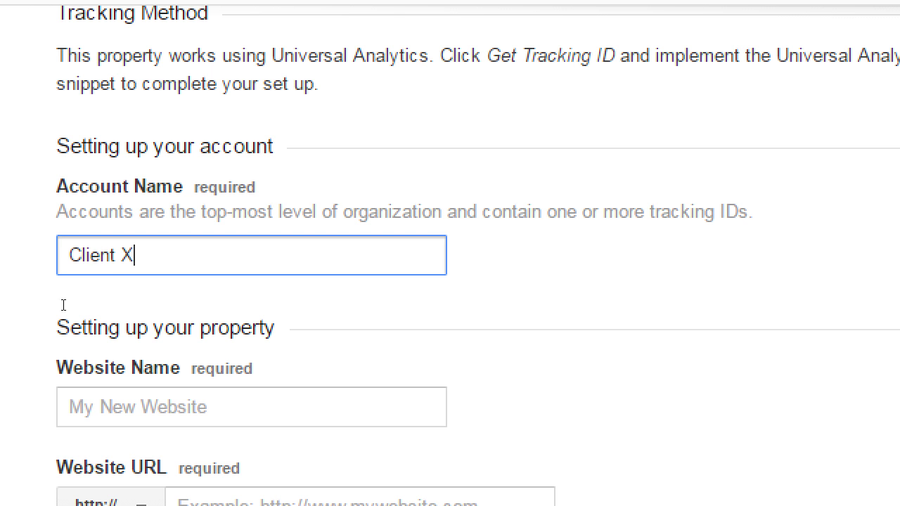
key("Tab")
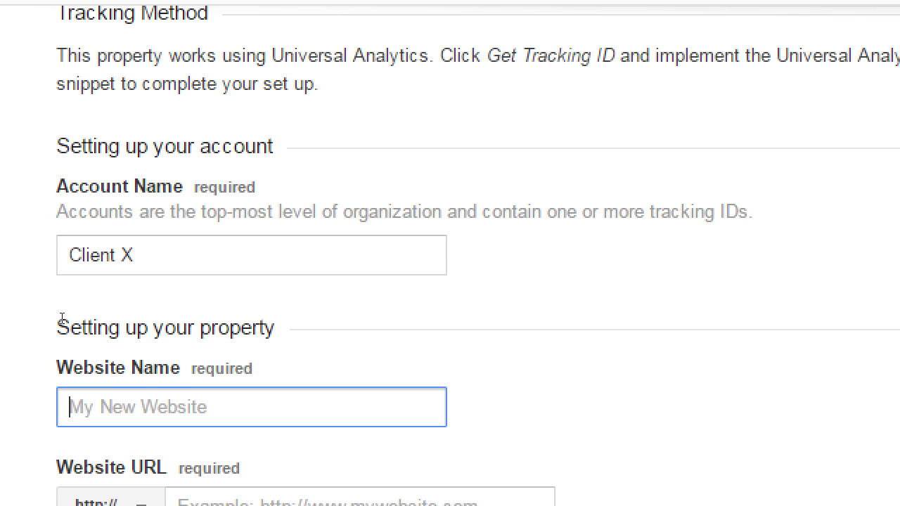
Step: Name the website "Main website" and set its URL to clientx.com
scroll(189, 394, "down", 1)
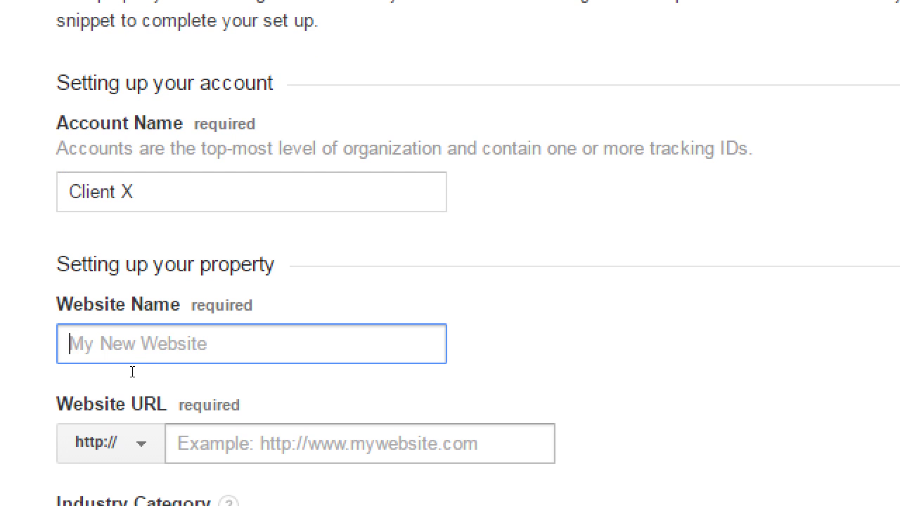
type("Main website")
key("Tab")
key("Tab")
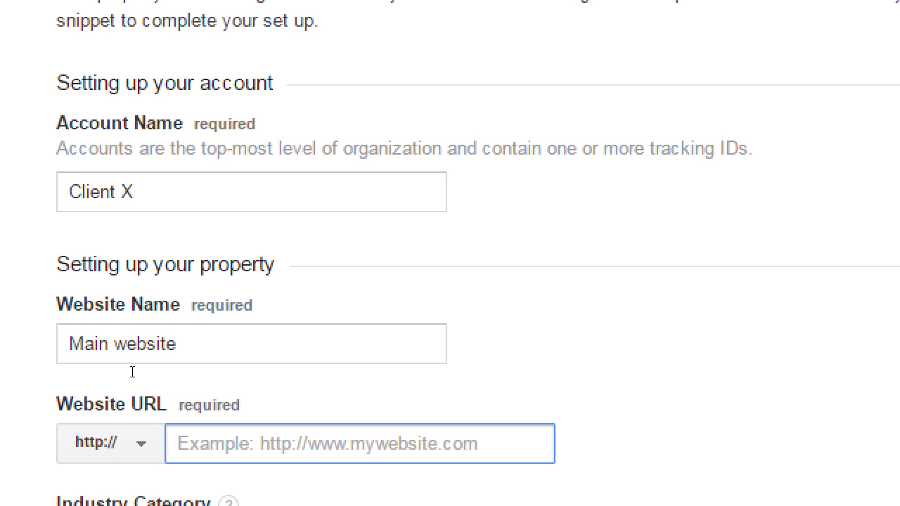
type("clientx.com")
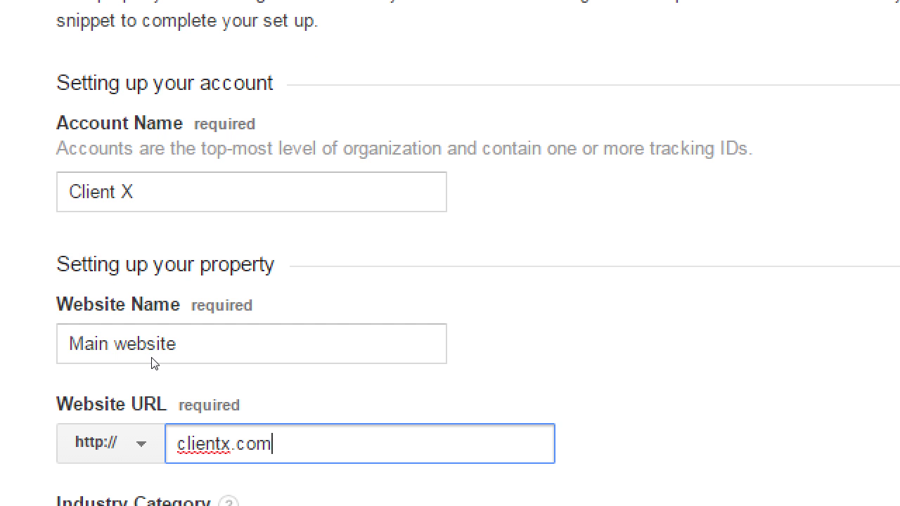
Step: Change the account name to "Client y"
left_click_drag(55, 208, 76, 239)
key("Tab")
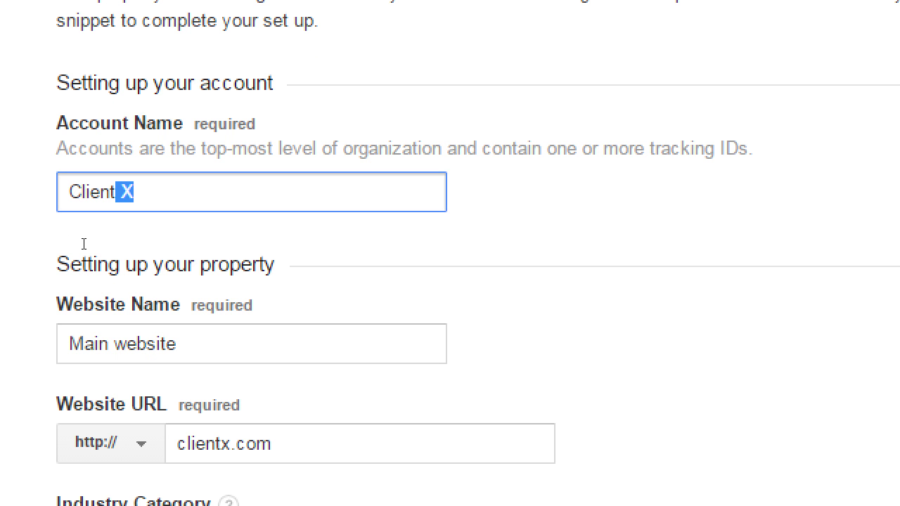
key("BackSpace")
type("y")
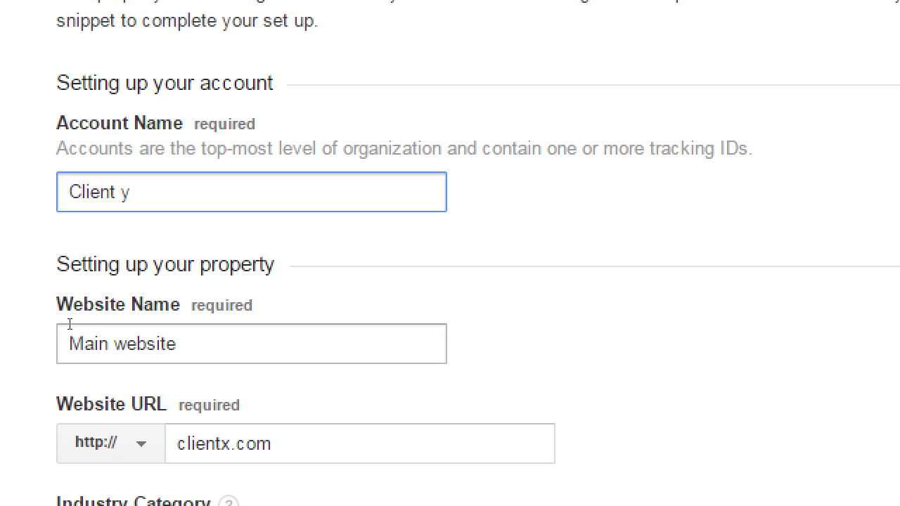
Step: Change the website URL to clienty.biz
left_click_drag(82, 324, 135, 363)
key("Tab")
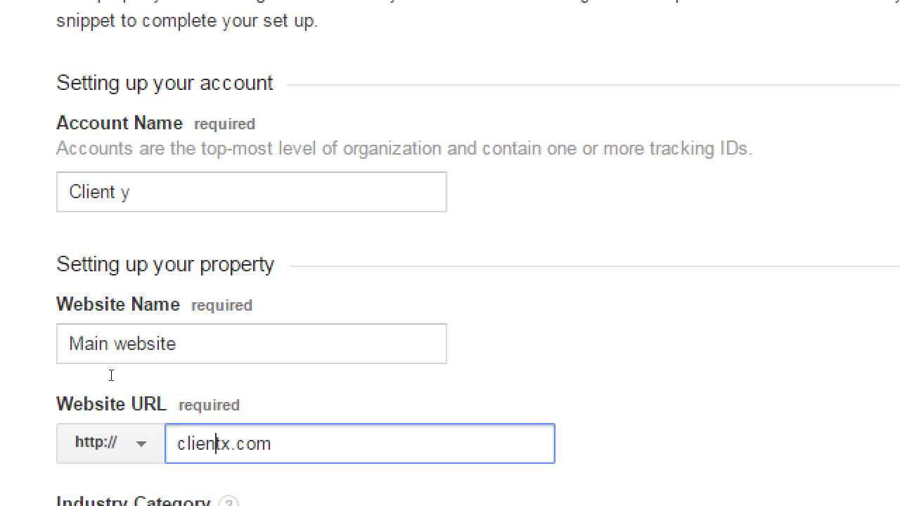
key("Right")
key("shift+Right")
type("y")
key("End")
key("BackSpace")
key("BackSpace")
key("BackSpace")
type("biz")
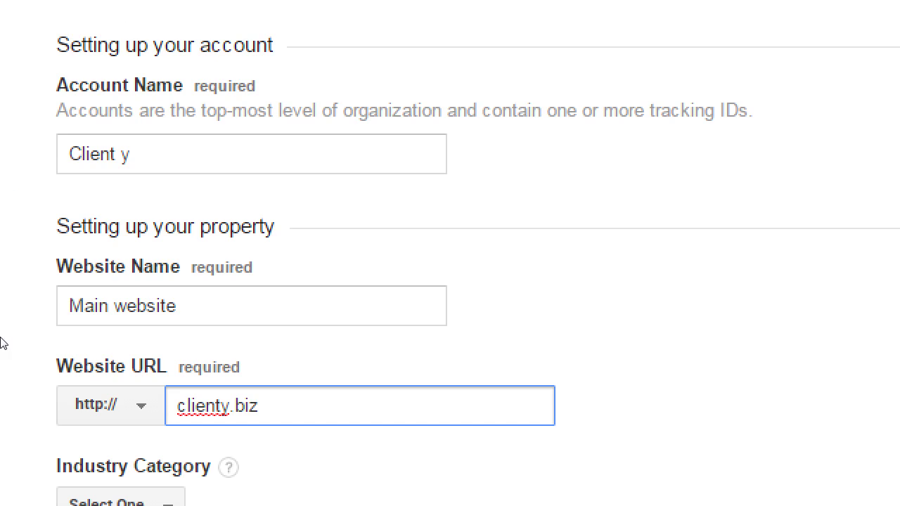
Step: Replace the website name with "Shopping Cart"
key("shift+Tab")
key("shift+Tab")
key("shift+Tab")
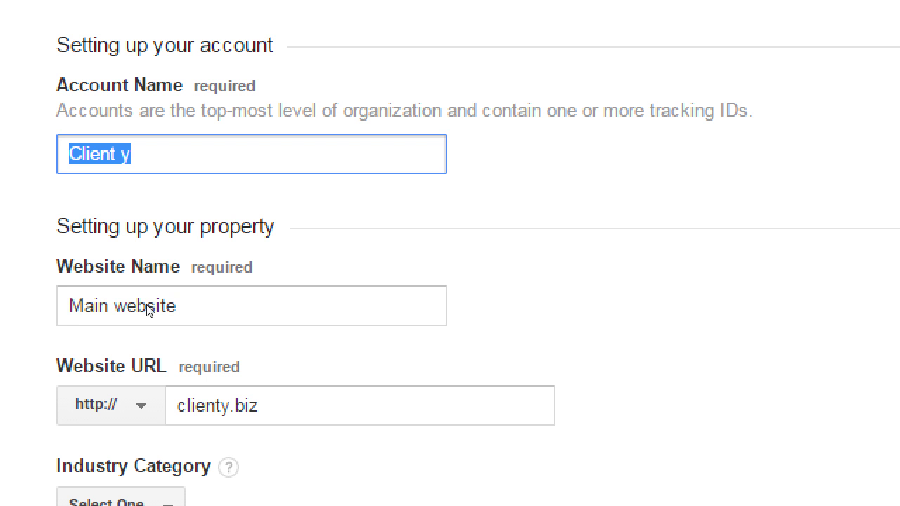
triple_click(102, 321)
type("Shopping")
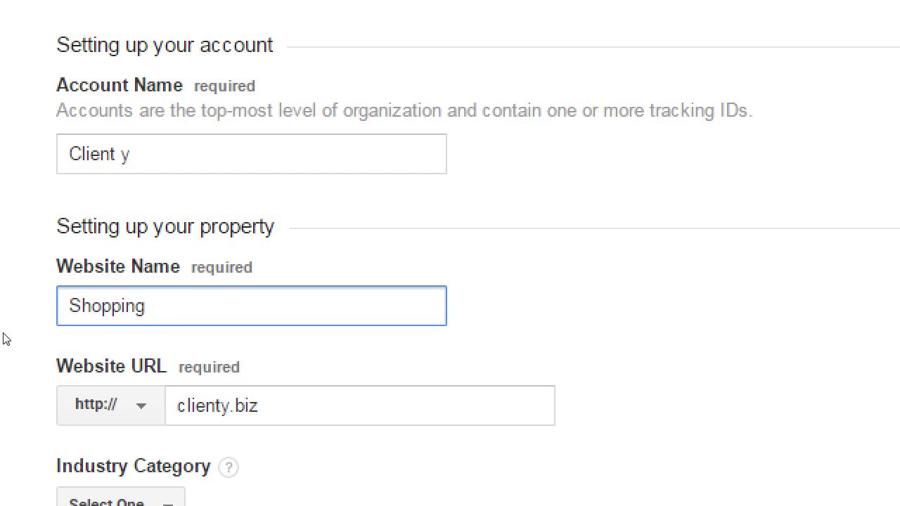
type(" Cart")
Step: Extend the website URL with a shop path so it reads clienty.biz/shop
key("Tab")
key("End")
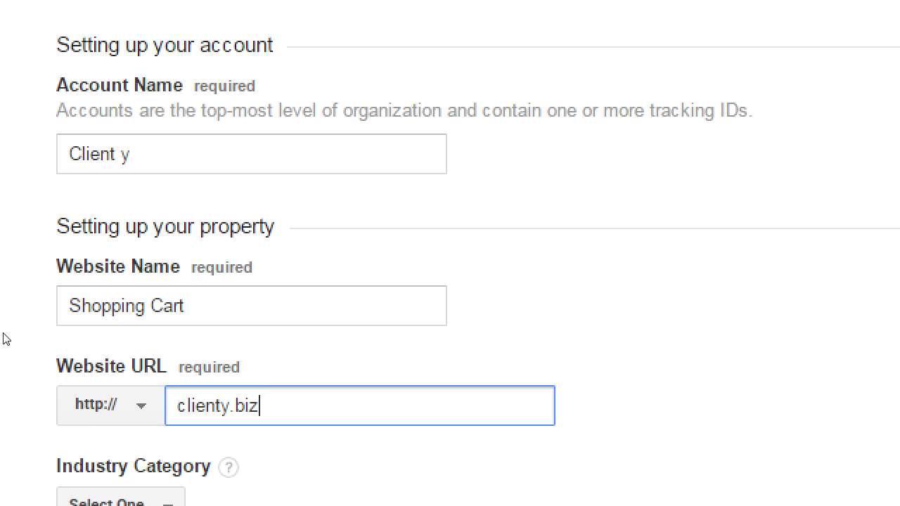
type("/shop")
key("Left")
key("Left")
key("Left")
key("Left")
key("Left")
key("Left")
key("Left")
key("Left")
key("Left")
key("BackSpace")
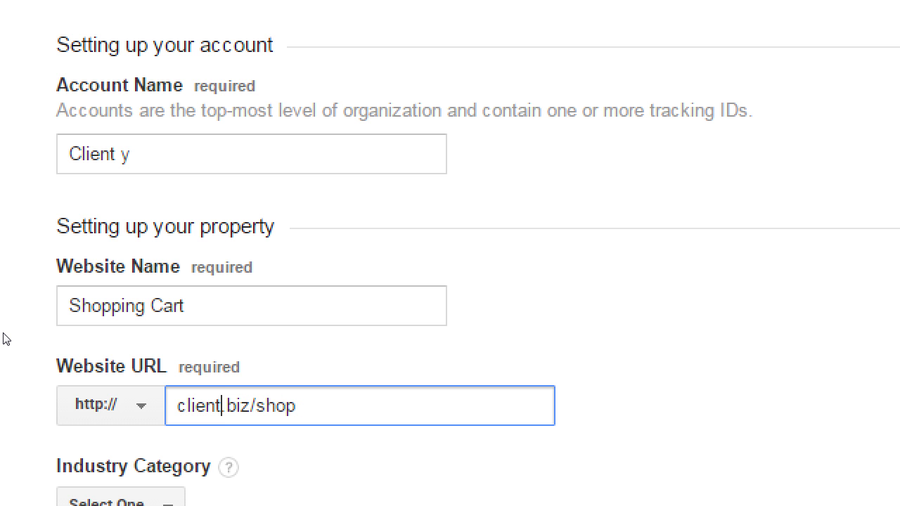
type("y")
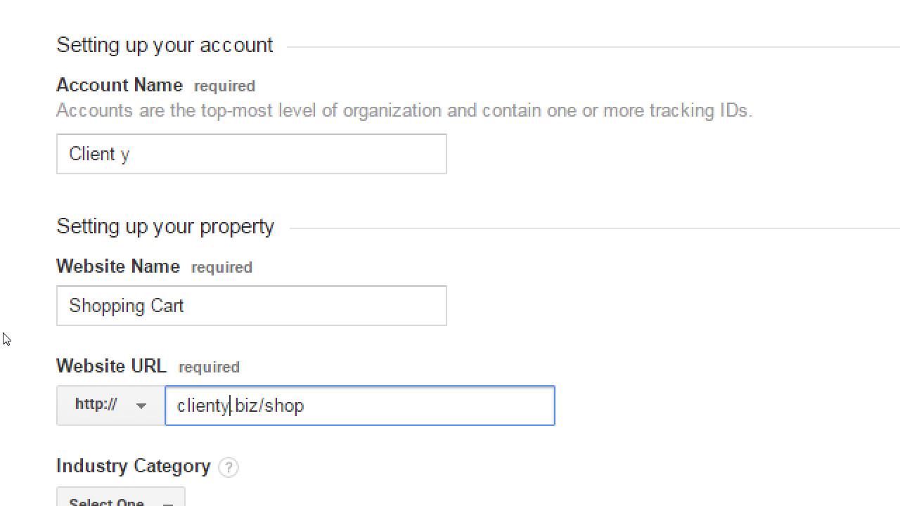
Step: Replace the website name with "YouTube" and the website URL with youtube.com/clienty
key("shift+Tab")
key("shift+Tab")
type("YouTube")
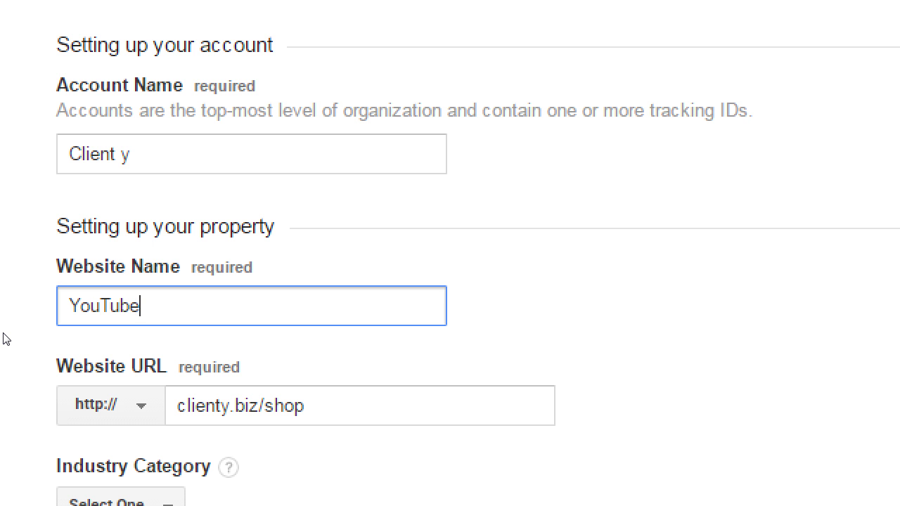
key("Tab")
key("Tab")
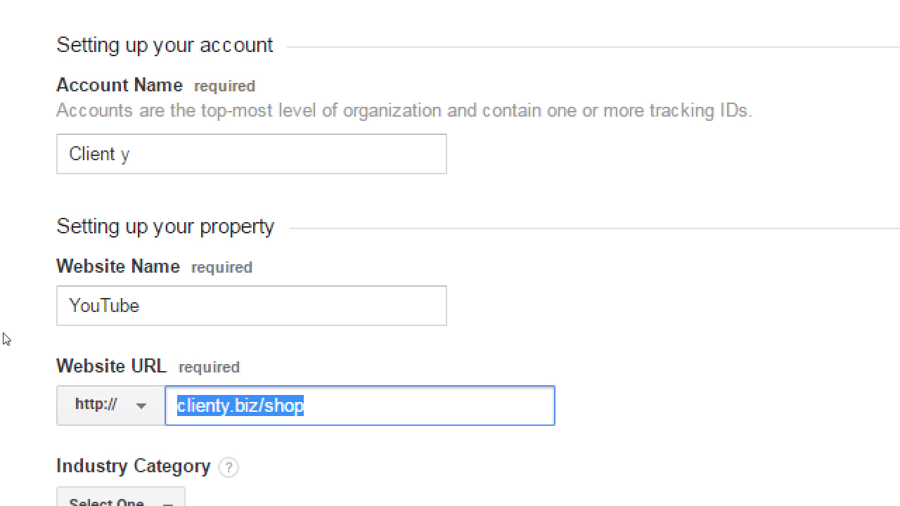
type("youtube.com/ca")
key("BackSpace")
type("lienty")
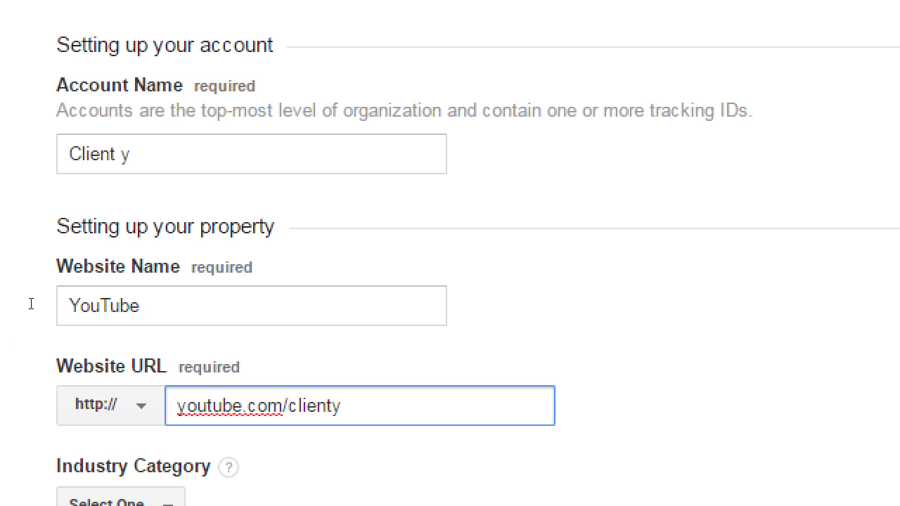
Step: Replace the account name with "Victor's Bakery"
key("shift+Tab")
key("shift+Tab")
key("shift+Tab")
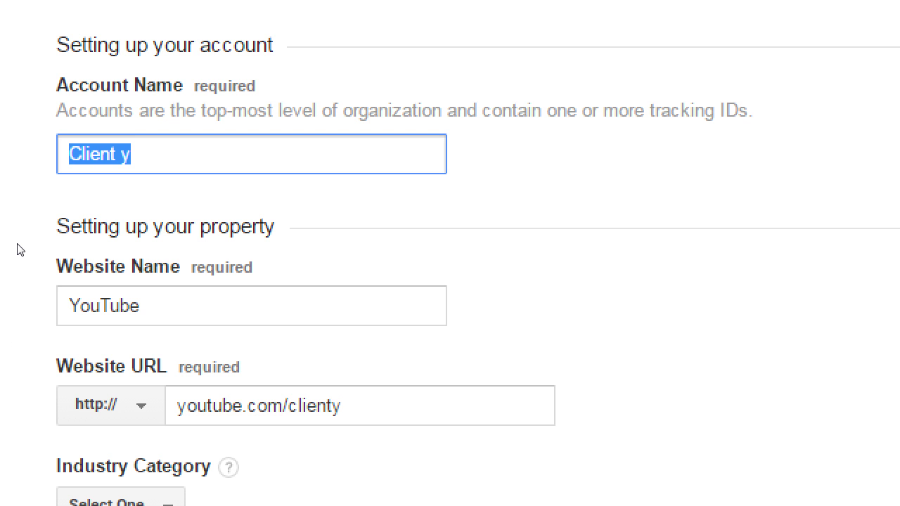
type("Victor's Bakery")
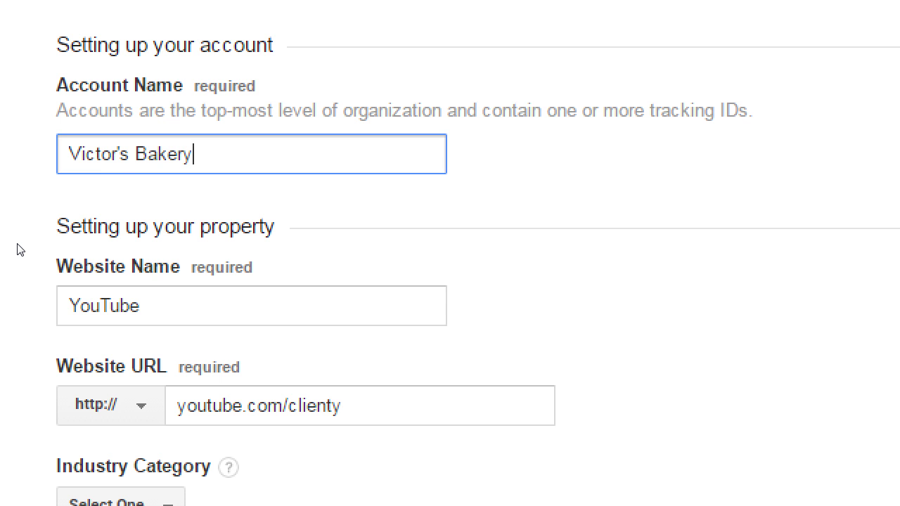
Step: Set the website name to "Main Website" and the website URL to victorsbakery.com
key("Tab")
type("Main Webist")
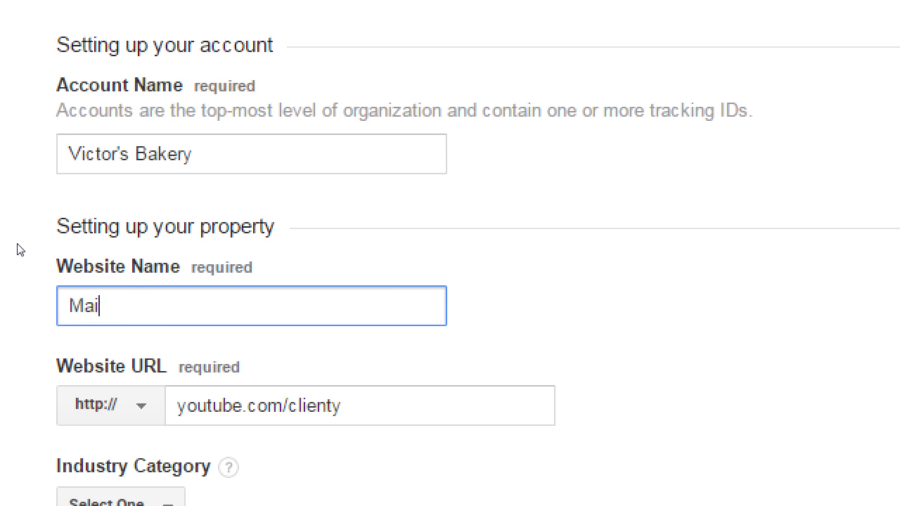
type("e")
key("BackSpace")
key("BackSpace")
key("BackSpace")
type("site")
key("Tab")
key("Tab")
type("victorsbakery.com")
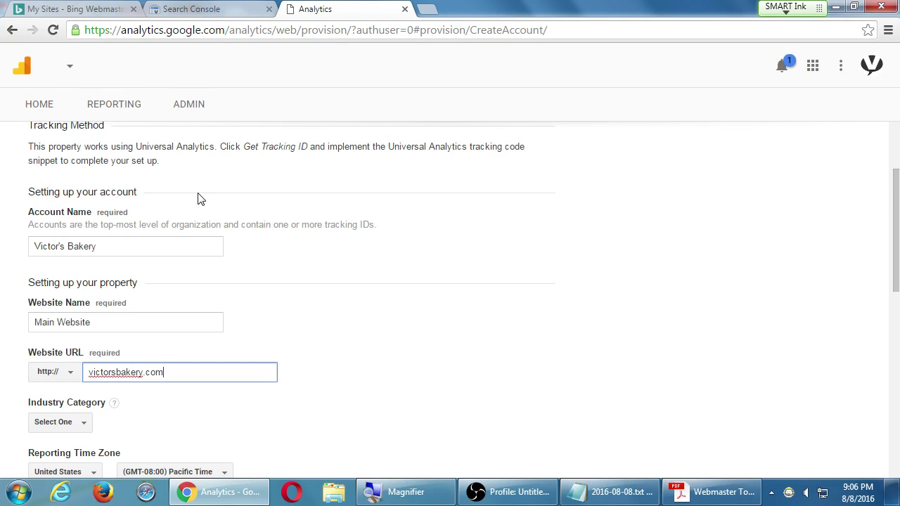
Step: Set the property's industry category to Food and Drink
scroll(379, 273, "up", 2)
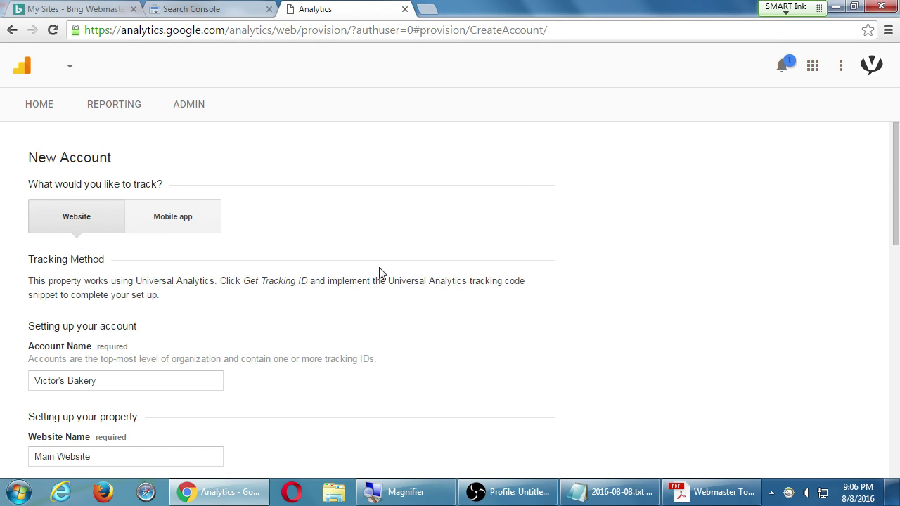
scroll(380, 274, "down", 5)
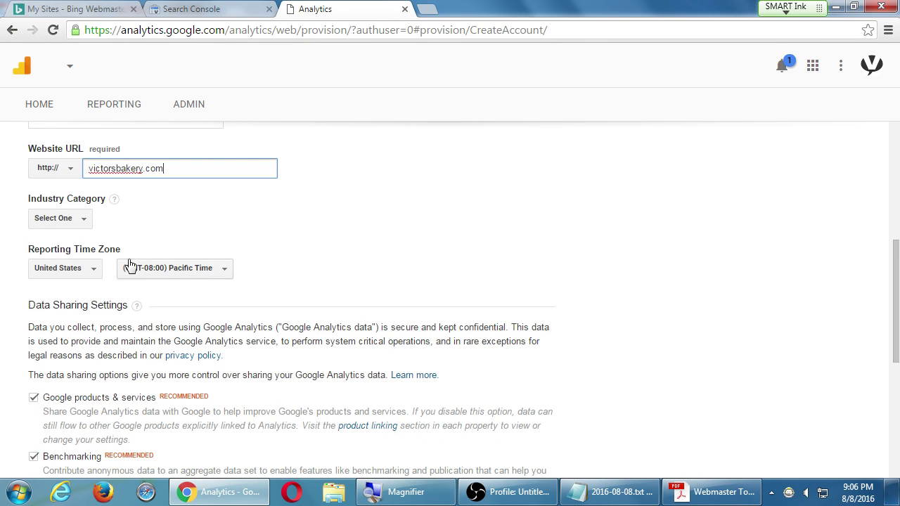
left_click(67, 219)
mouse_move(164, 299)
left_mouse_down()
mouse_move(164, 356)
mouse_move(163, 288)
left_mouse_up()
left_click(77, 277)
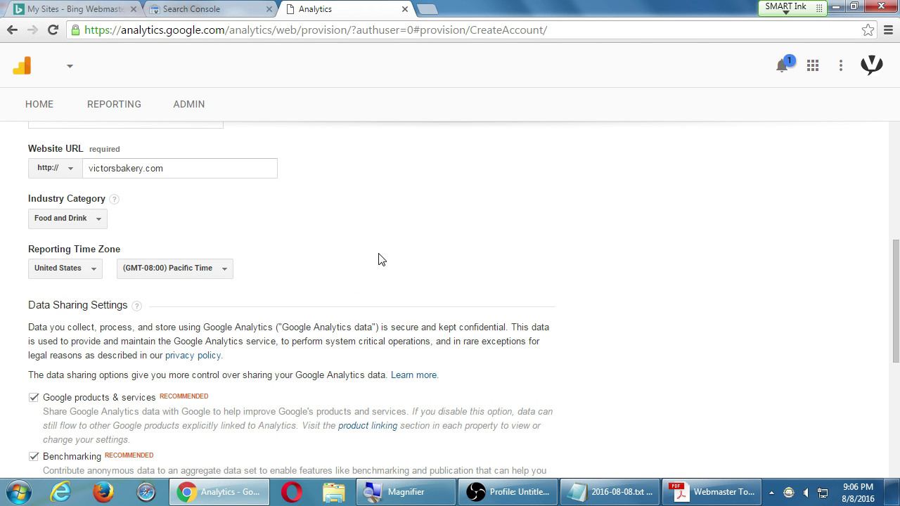
scroll(374, 243, "down", 1)
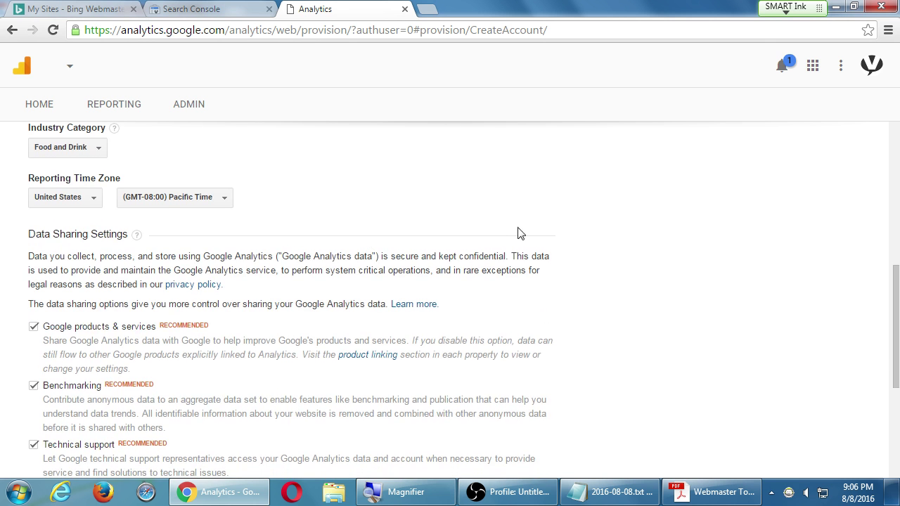
Step: Turn off all four data sharing options: Google products & services, Benchmarking, Technical support and Account specialists
scroll(560, 244, "down", 2)
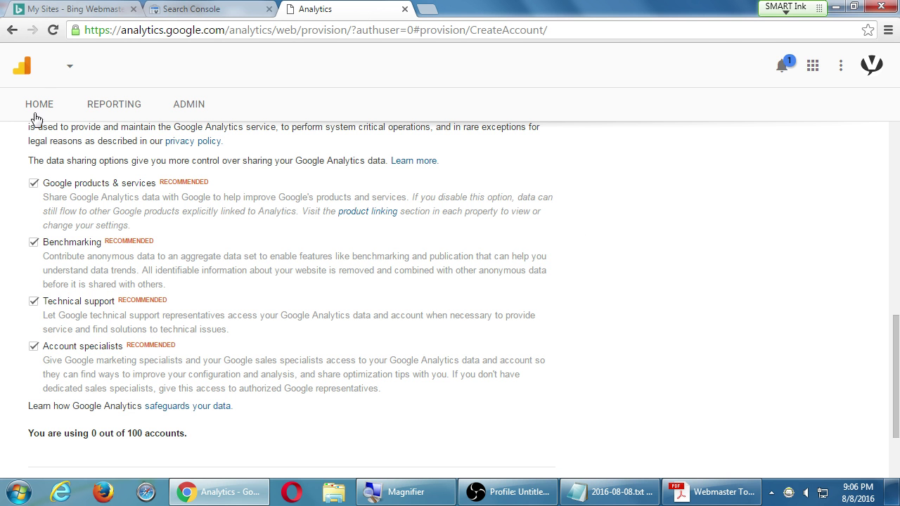
left_click(34, 345)
left_click(33, 302)
left_click(33, 242)
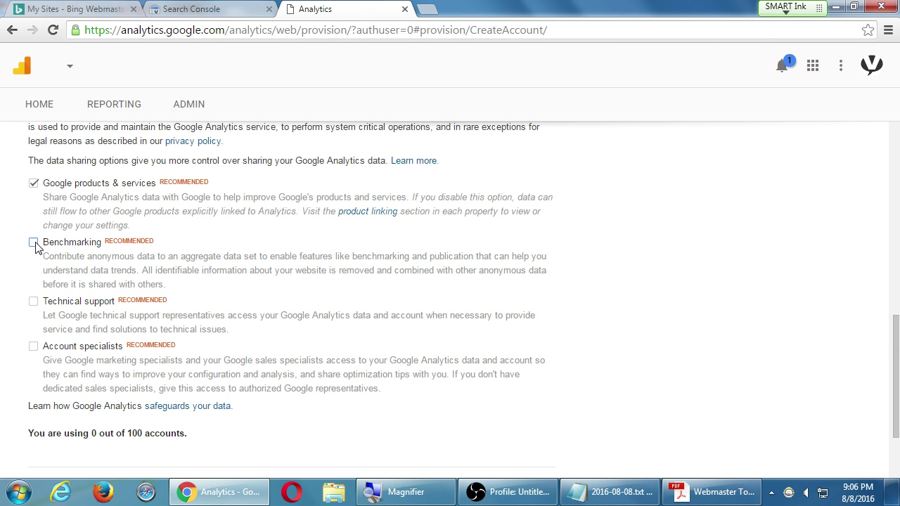
left_click(33, 182)
Step: Request the tracking ID for the new account and accept the United States Google Analytics terms of service
scroll(227, 331, "down", 1)
scroll(227, 331, "down", 2)
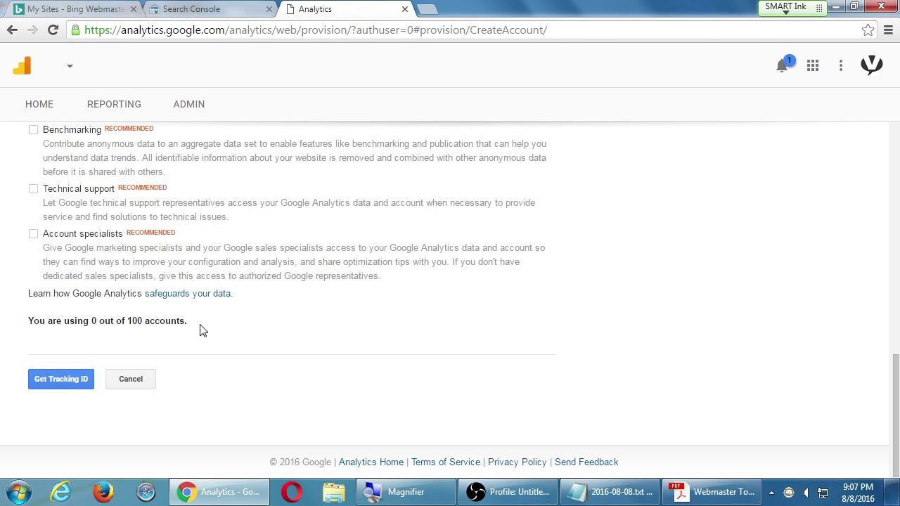
left_click(43, 387)
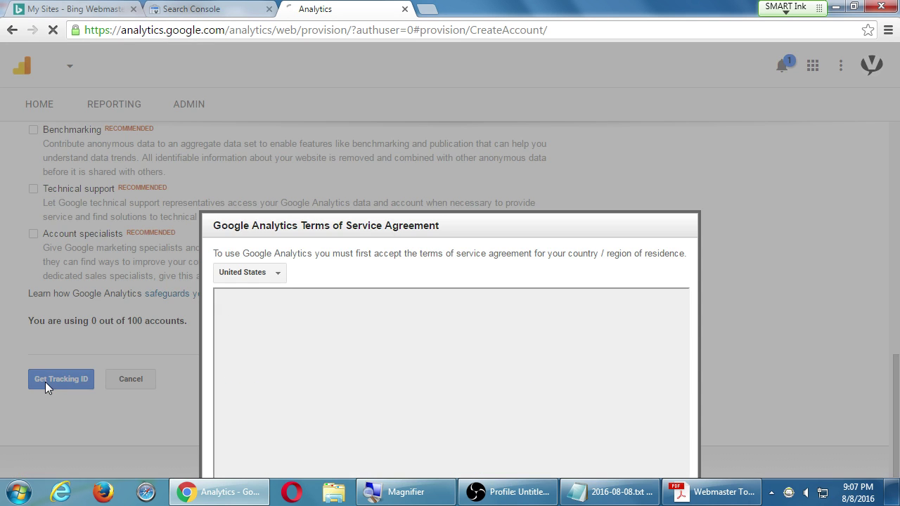
scroll(368, 360, "down", 15)
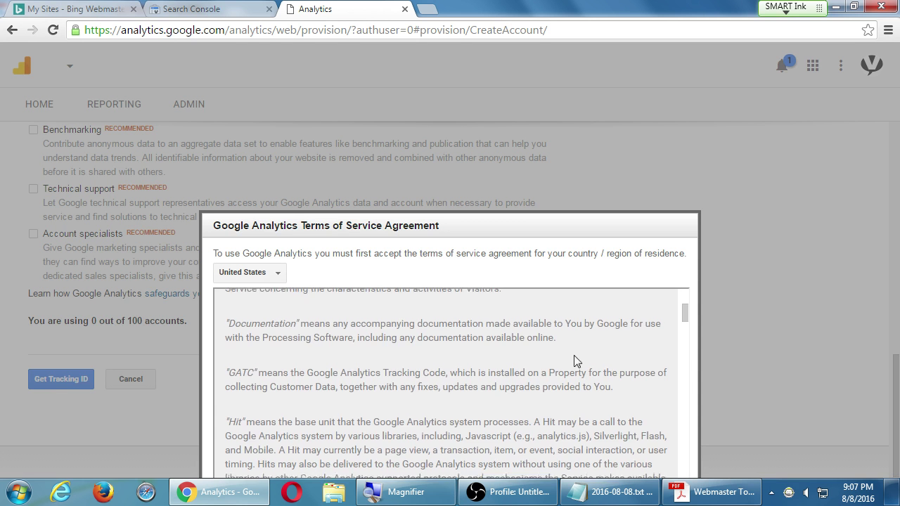
scroll(589, 355, "down", 20)
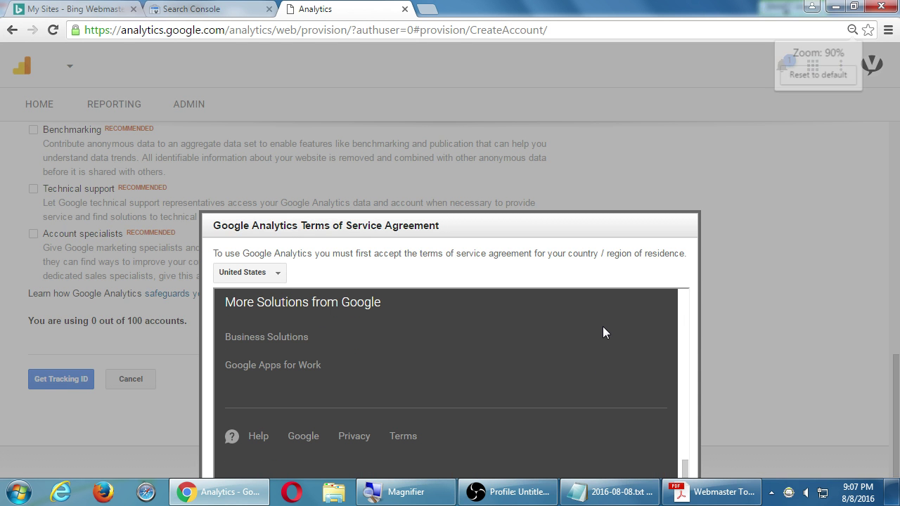
key("ctrl+minus")
scroll(481, 379, "up", 10)
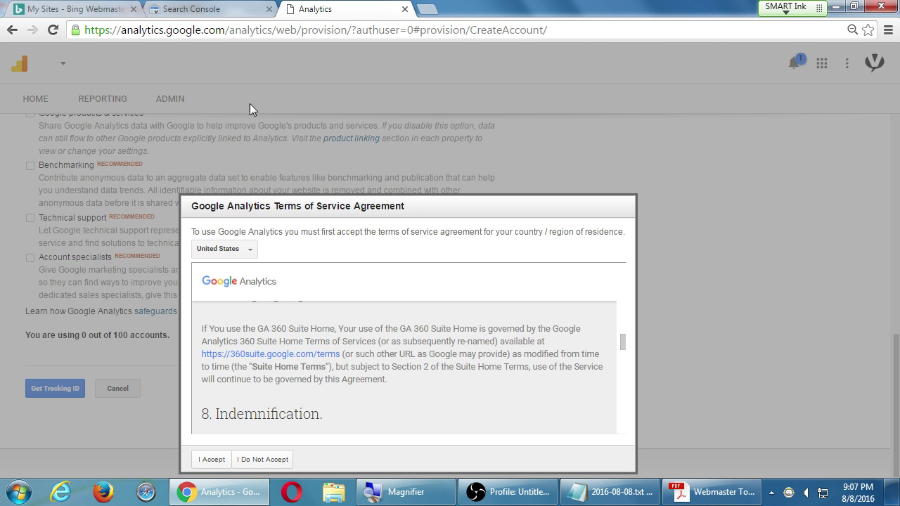
left_click(212, 460)
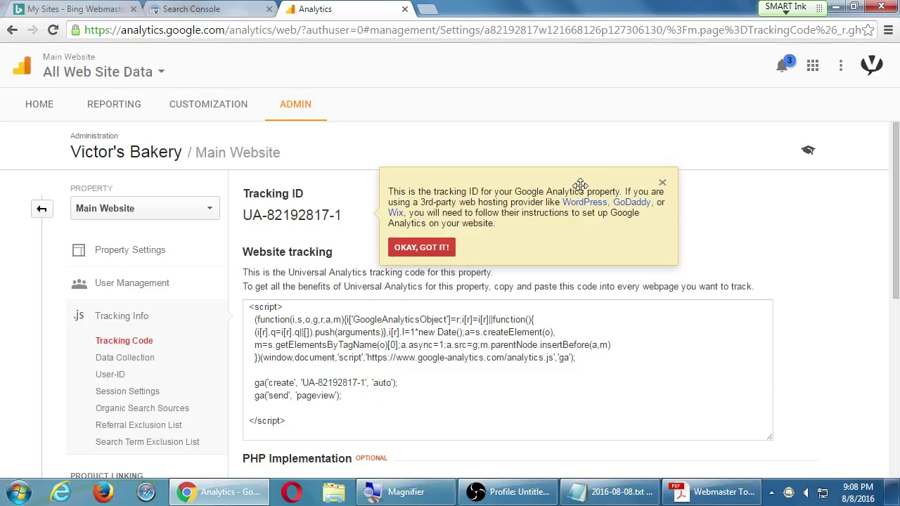
Step: Dismiss the tracking ID tip, review the website tracking and PHP implementation instructions, and select the whole tracking script
left_click(270, 263)
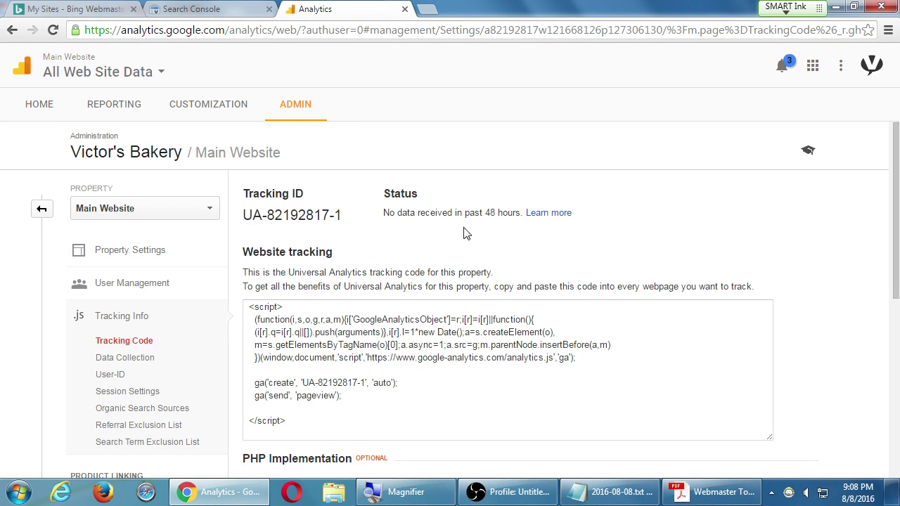
scroll(837, 235, "down", 1)
scroll(836, 235, "up", 1)
scroll(703, 278, "down", 3)
scroll(710, 279, "down", 2)
scroll(360, 410, "up", 5)
left_click(328, 388)
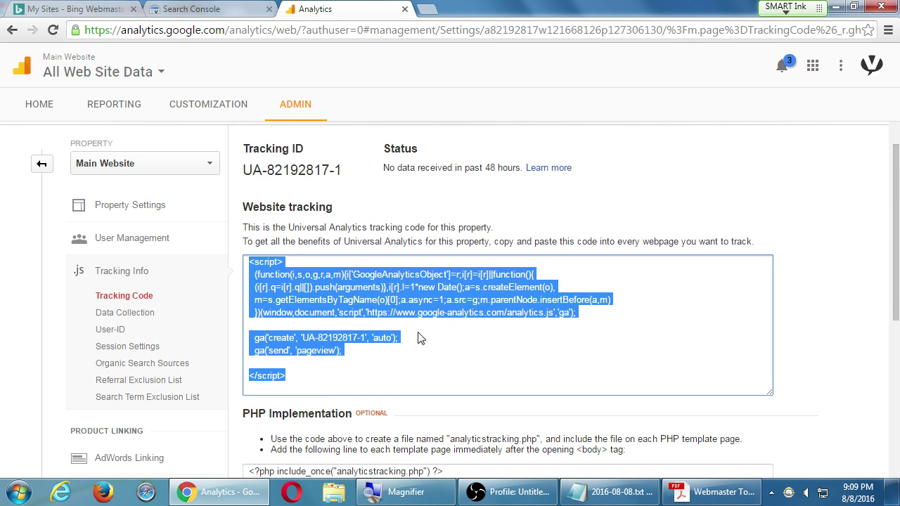
scroll(424, 340, "down", 4)
scroll(478, 260, "up", 5)
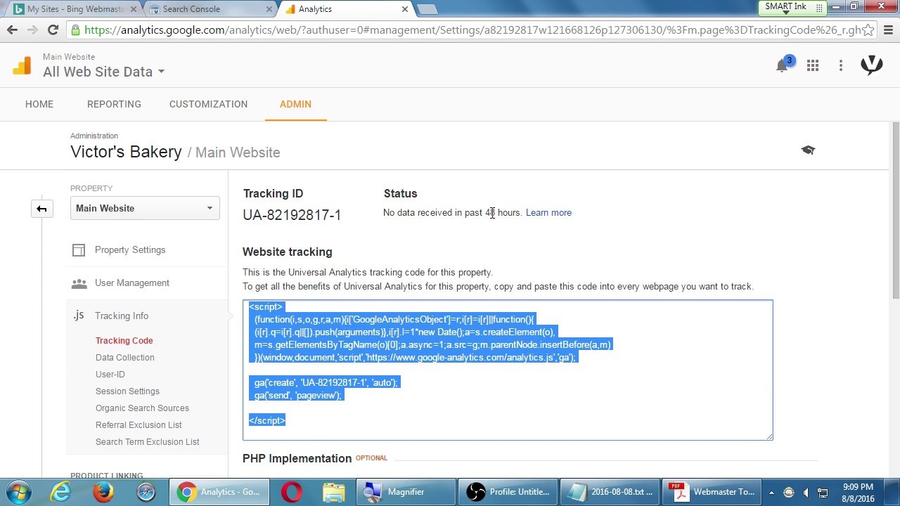
left_click(447, 250)
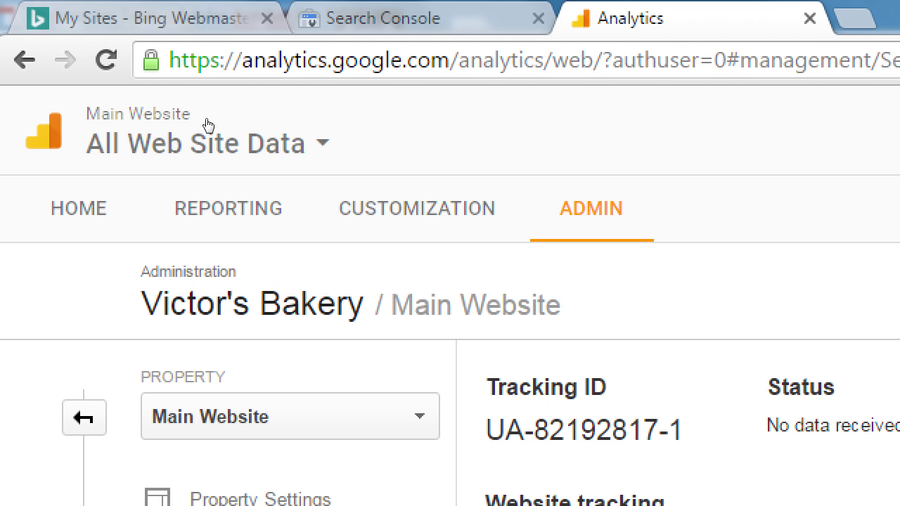
Step: Look through the account list, the Audience Overview with its available report categories, and the Custom Reports page
left_click(44, 117)
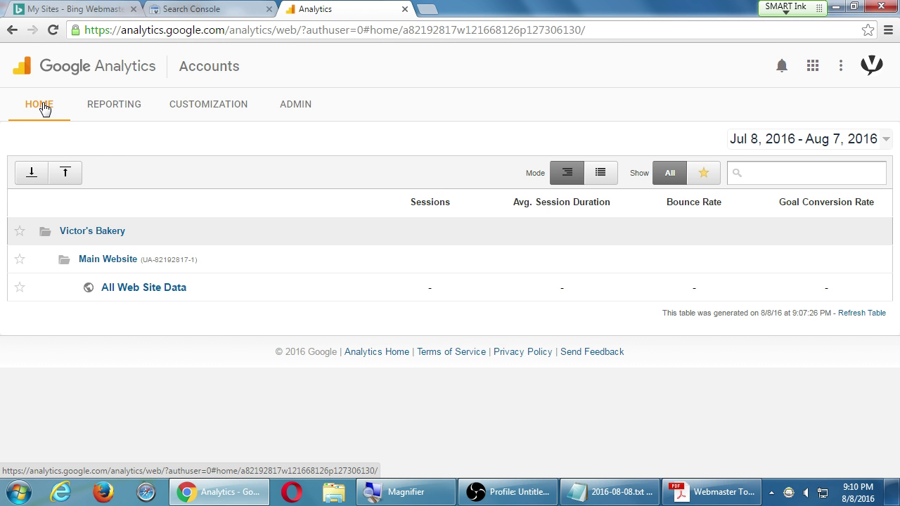
left_click(106, 112)
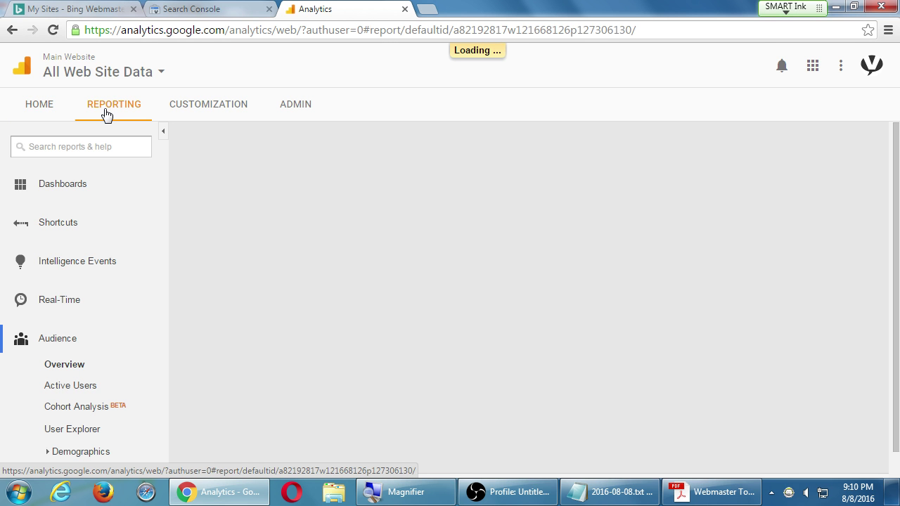
scroll(68, 267, "down", 4)
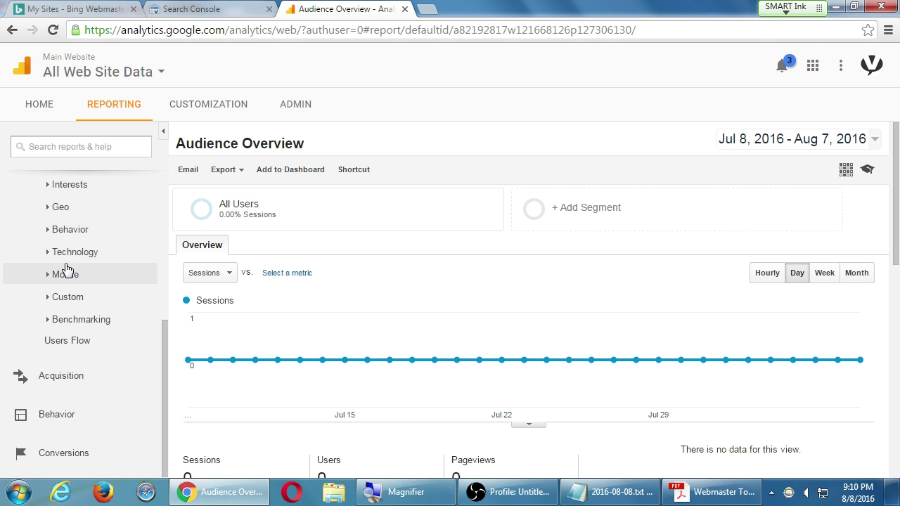
scroll(68, 270, "up", 5)
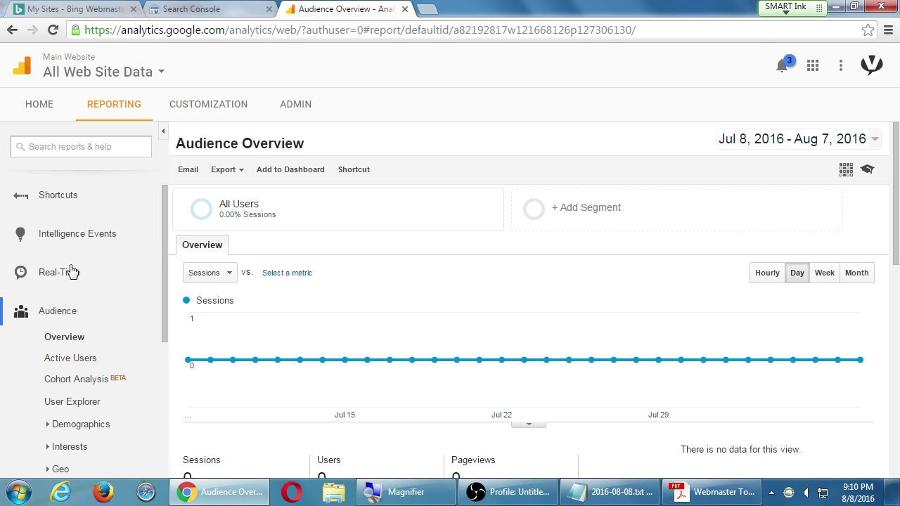
left_click(206, 113)
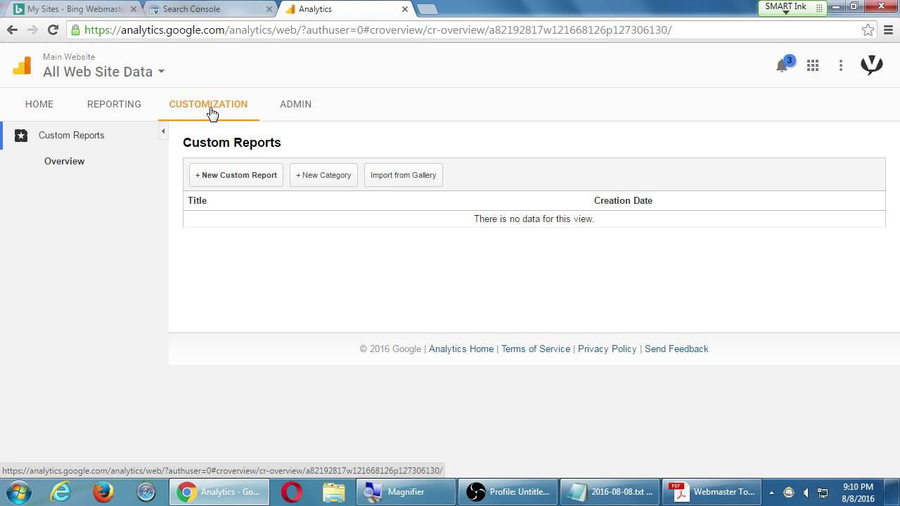
Step: Open the Main Website property's tracking code from the account administration and select the entire script
left_click(287, 110)
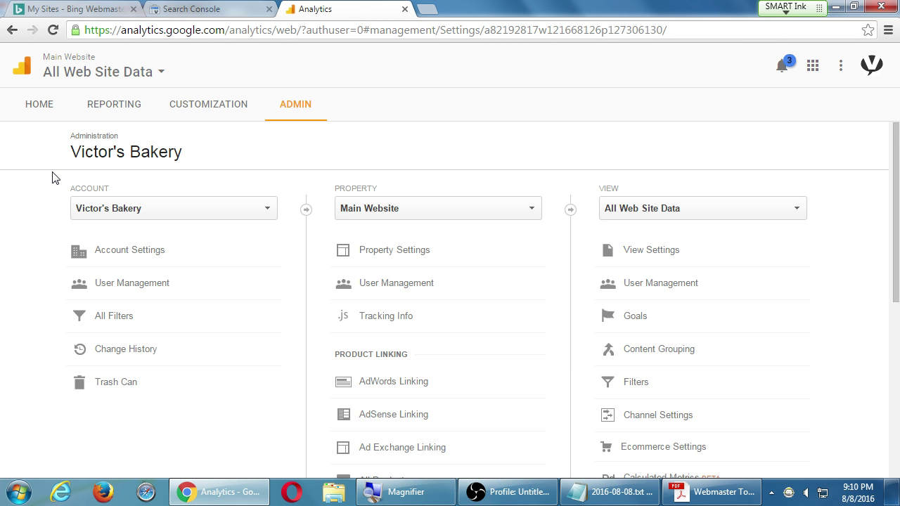
left_click(410, 322)
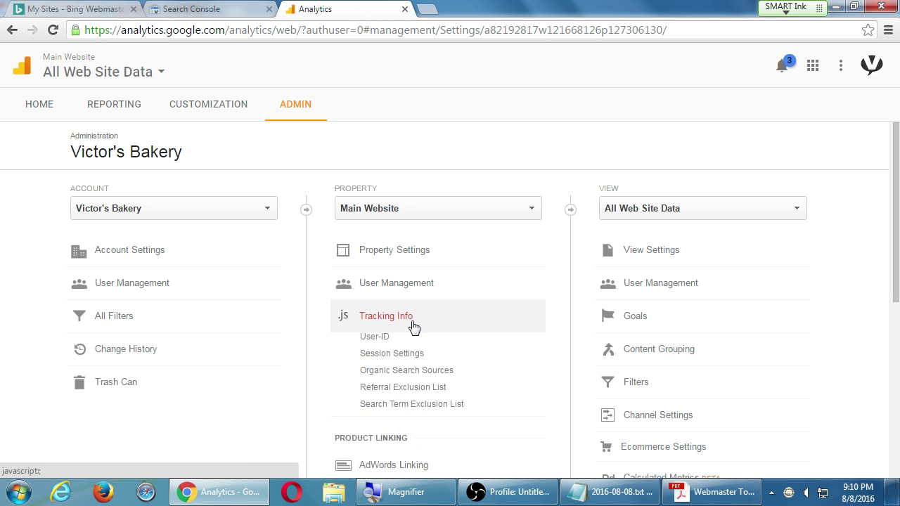
left_click(415, 344)
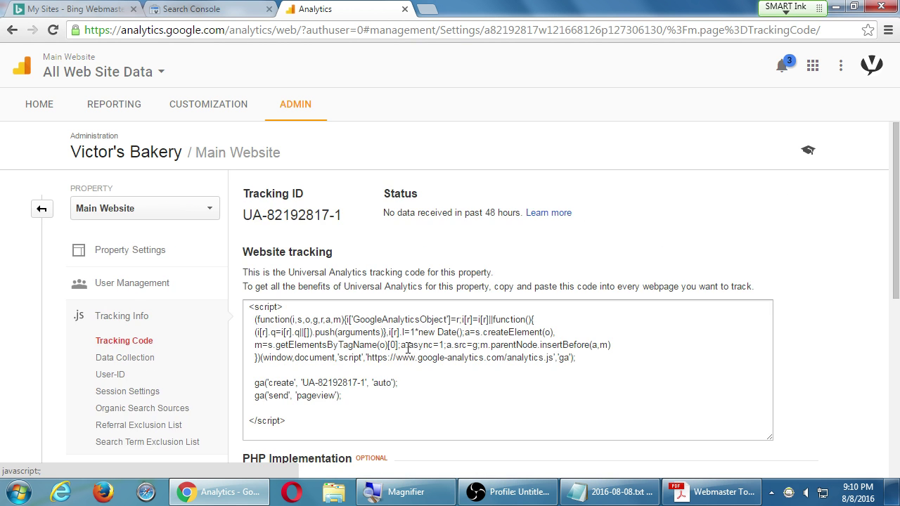
left_click(318, 424)
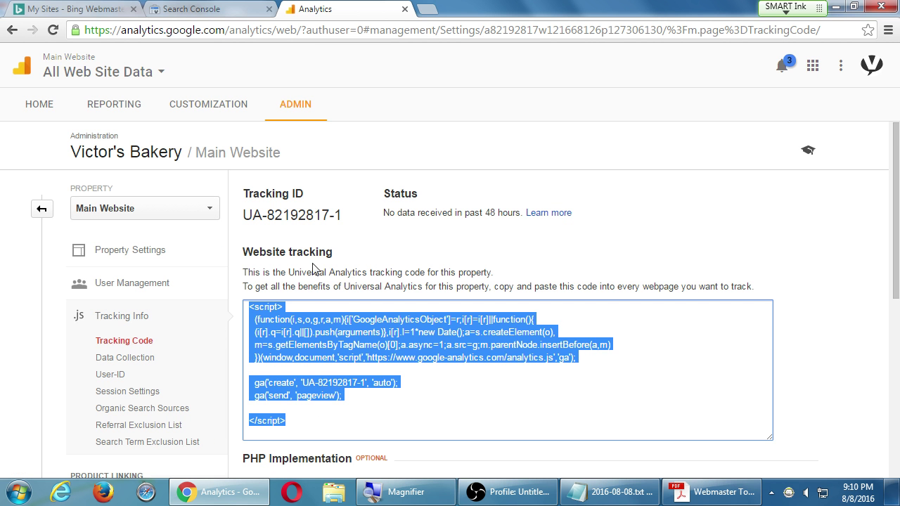
Step: Return to the account list and find the Main Website tracking code again through the property's tracking info
left_click(49, 105)
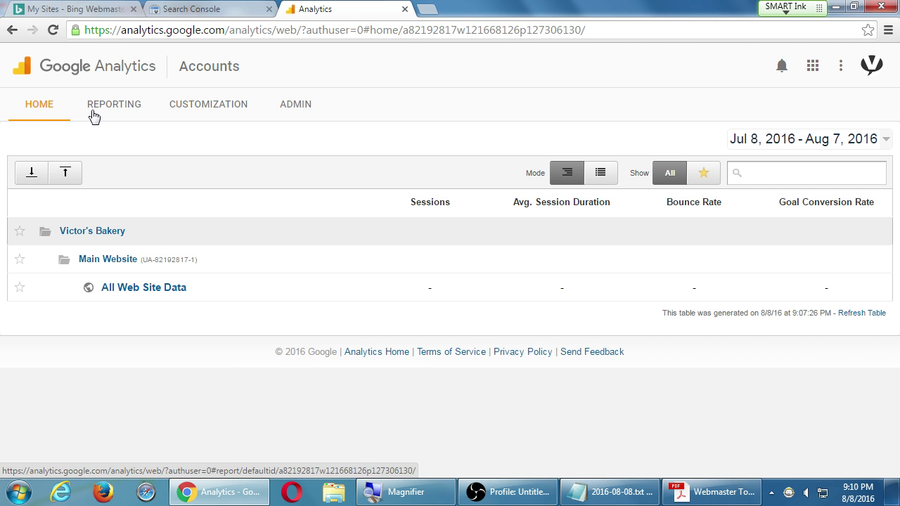
left_click(292, 103)
left_click_drag(345, 189, 402, 187)
left_click(404, 187)
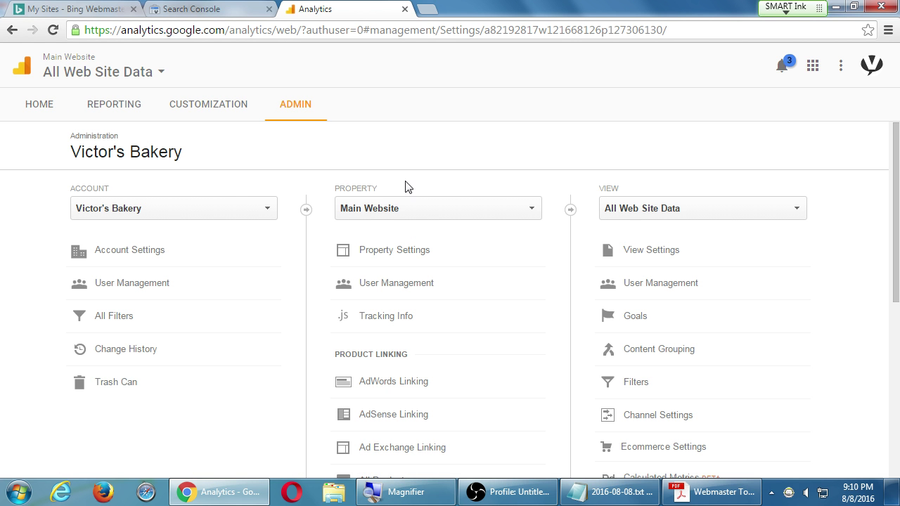
left_click(410, 324)
left_click(412, 341)
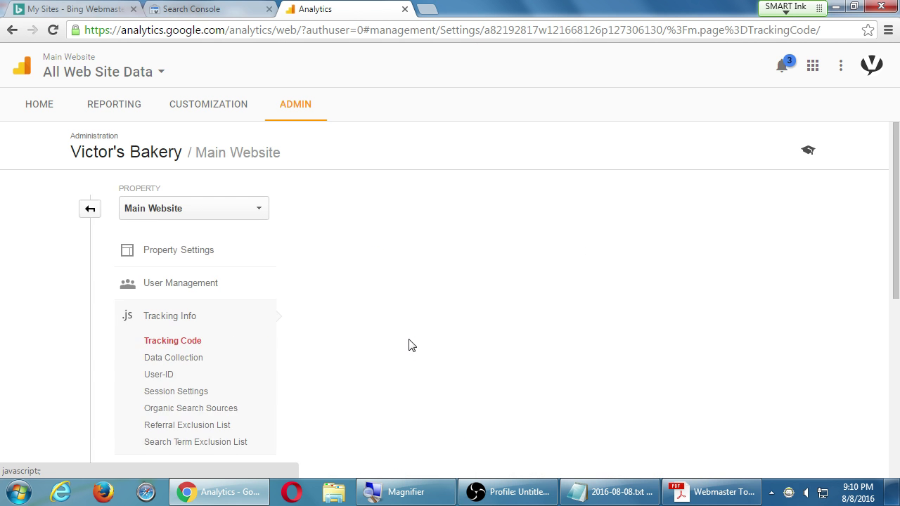